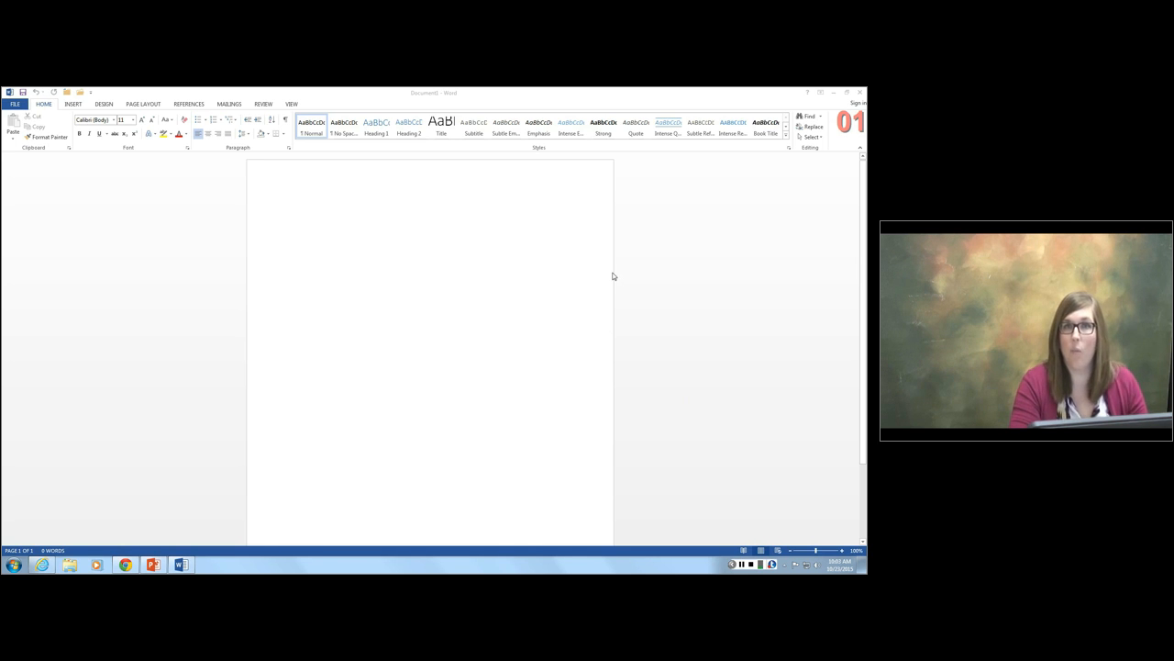
- Insert a table with three columns and seven rows in the blank document
{"action": "left_click", "coordinate": [403, 276]}
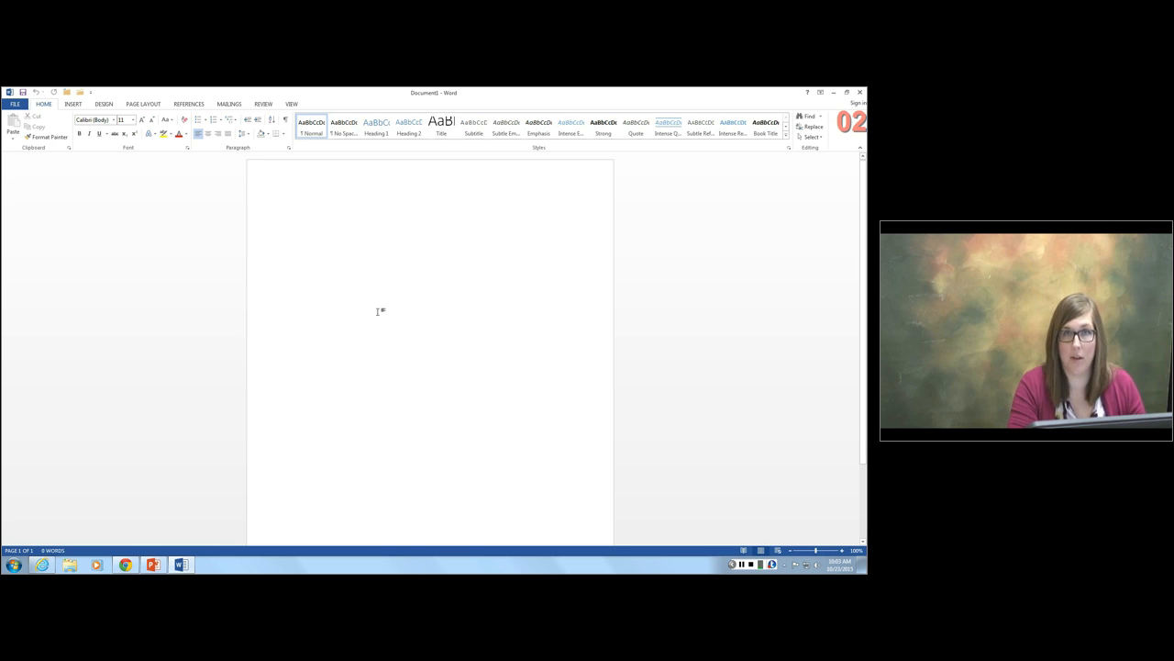
{"action": "left_click", "coordinate": [73, 104]}
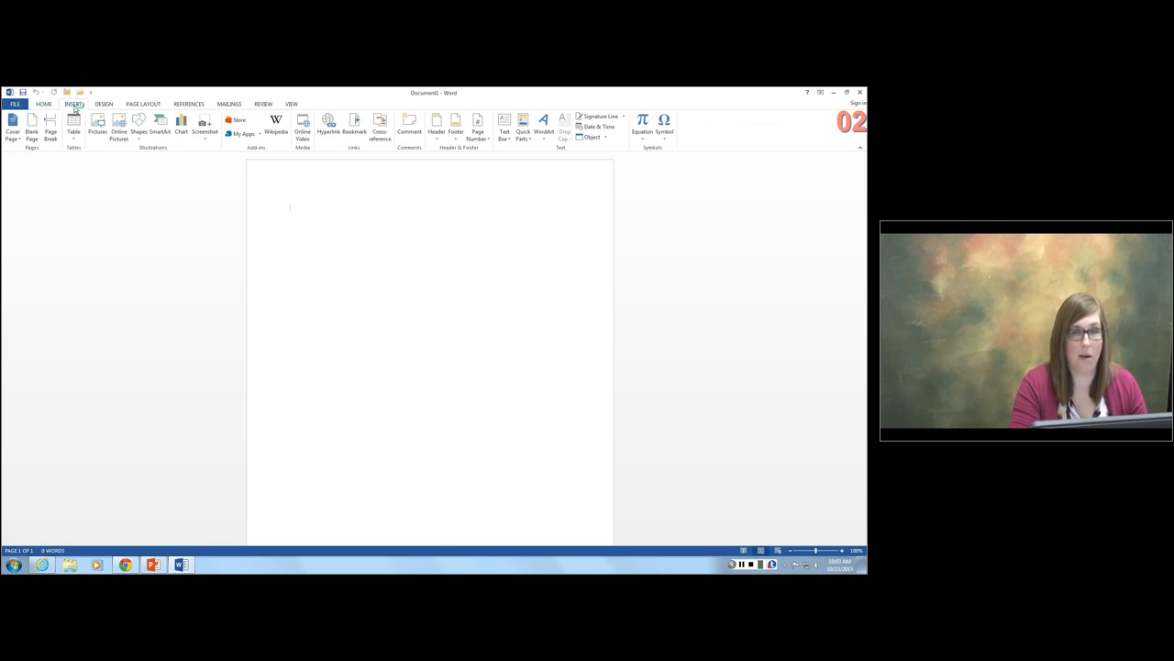
{"action": "left_click", "coordinate": [74, 122]}
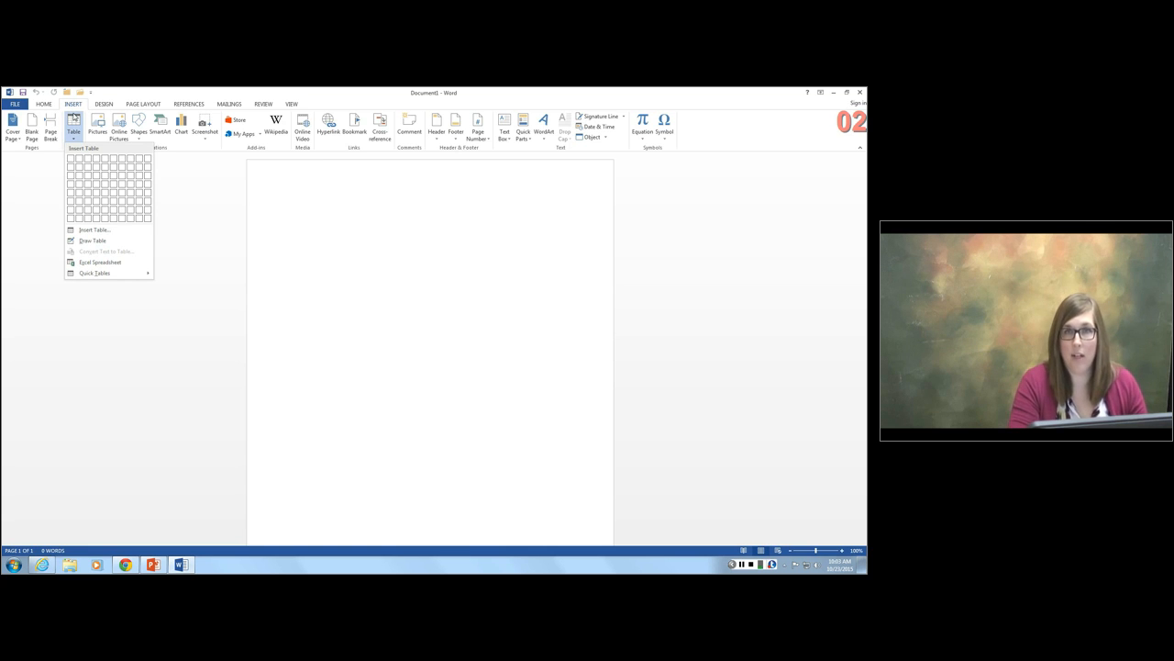
{"action": "left_click", "coordinate": [86, 209]}
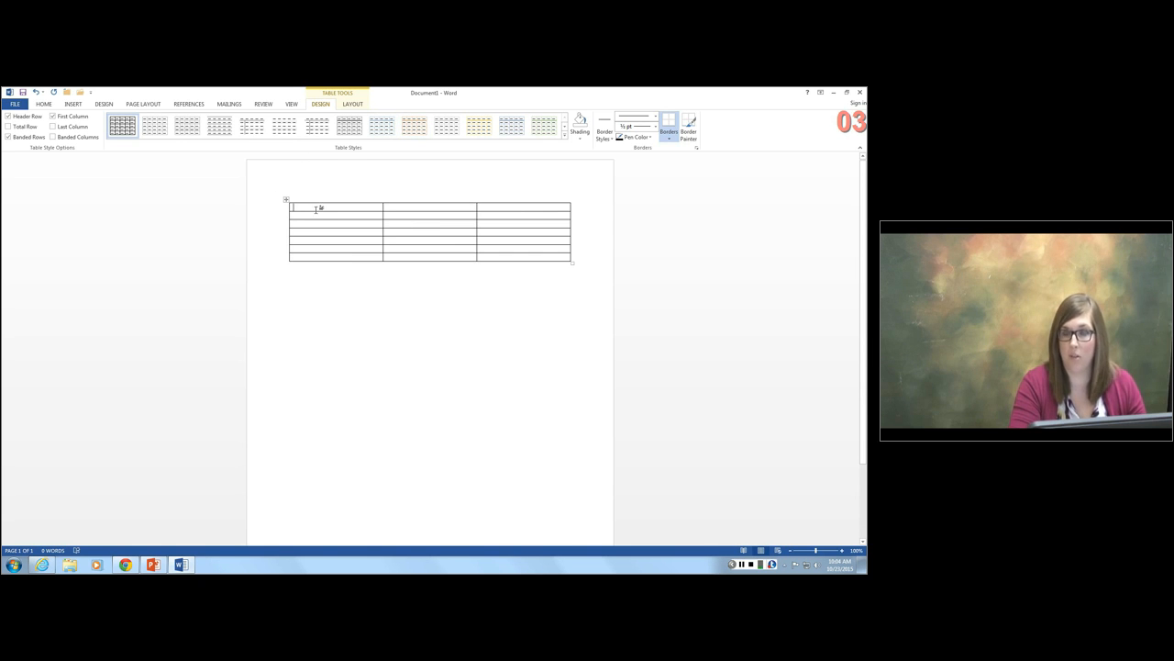
- Merge the three cells of the table's first row into one cell
{"action": "left_click_drag", "start_coordinate": [340, 206], "coordinate": [519, 210]}
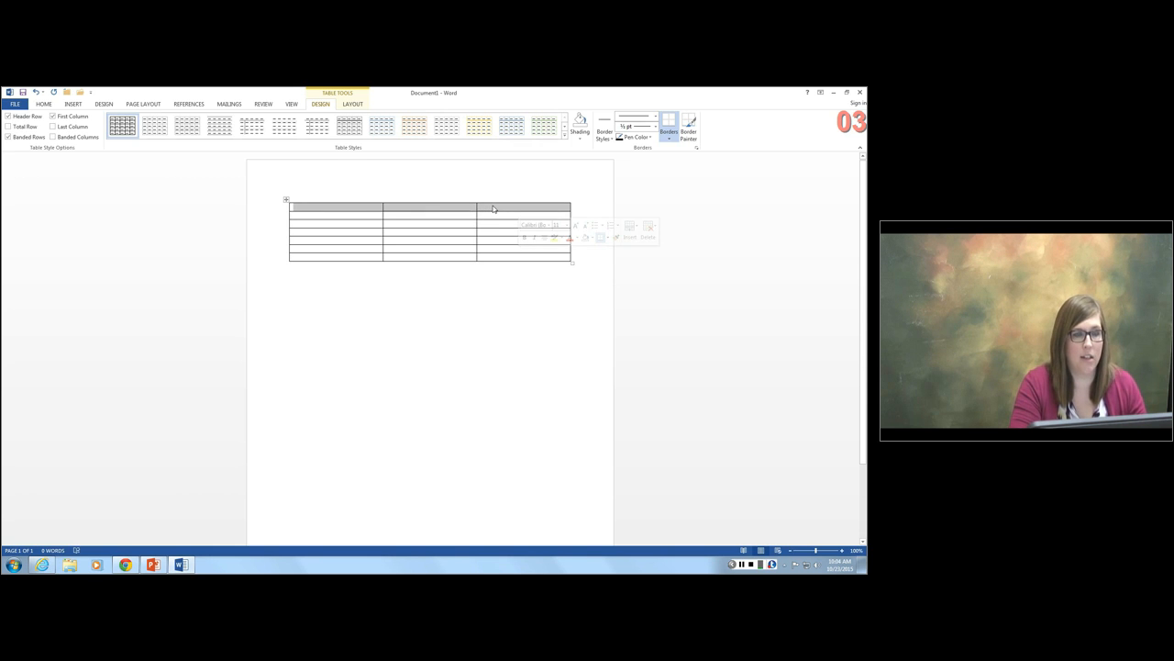
{"action": "right_click", "coordinate": [493, 209]}
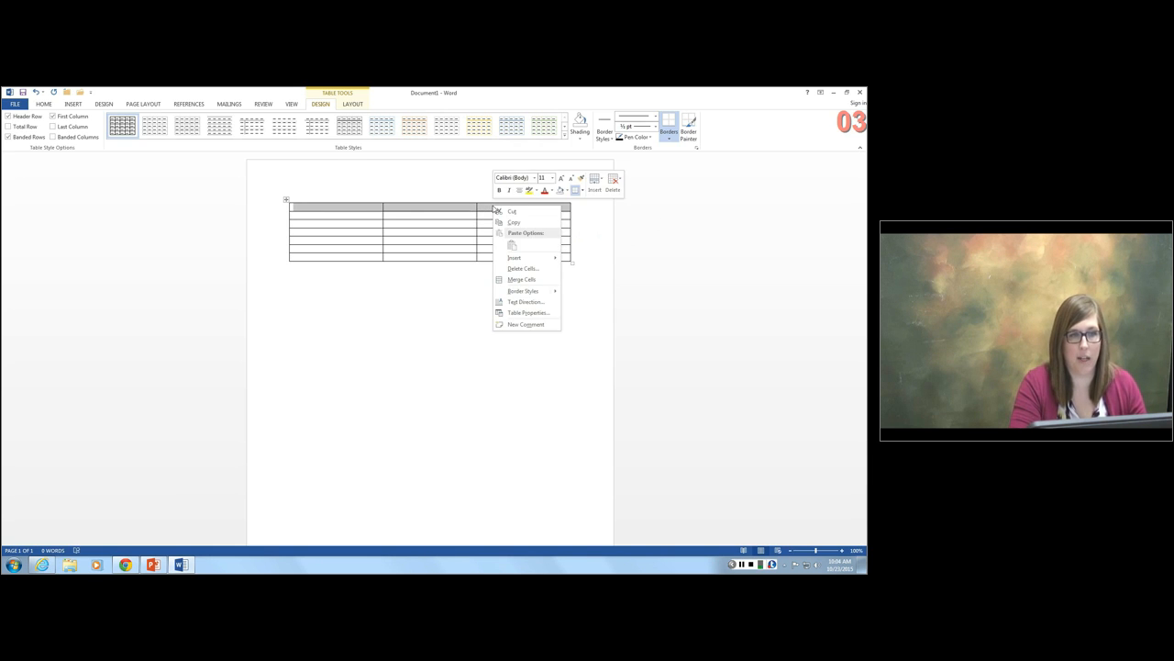
{"action": "left_click", "coordinate": [513, 280]}
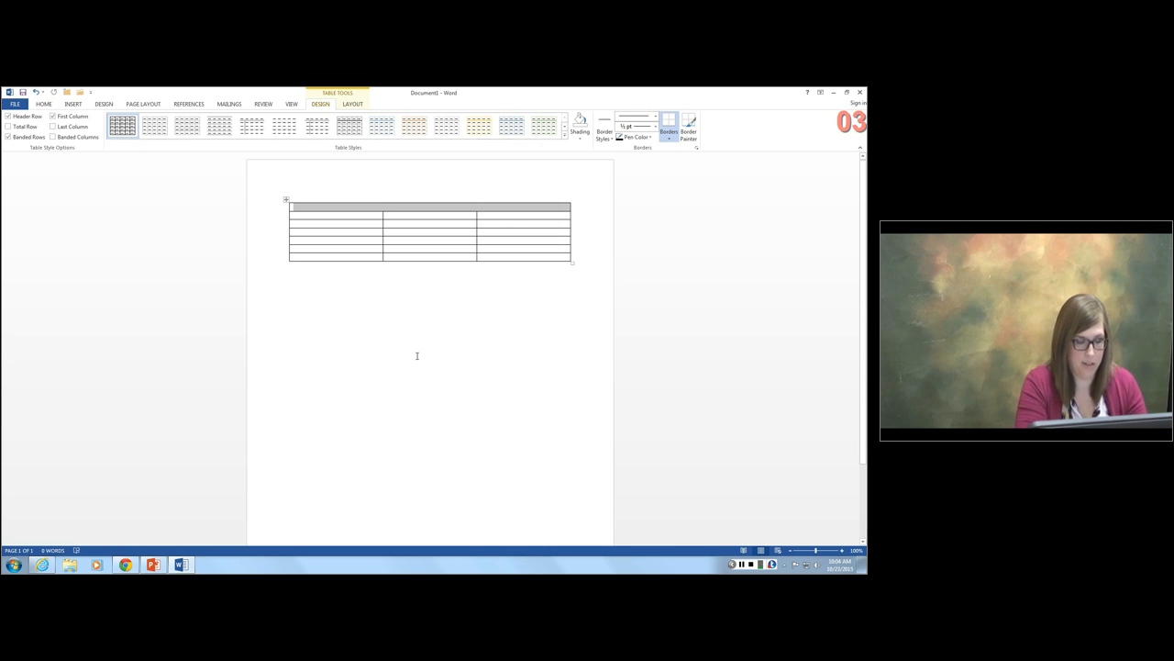
- Enter the title "Number of Students Taking the ACT or SAT by State (South), 2010/11" in the merged first row
{"action": "type", "text": "Numn"}
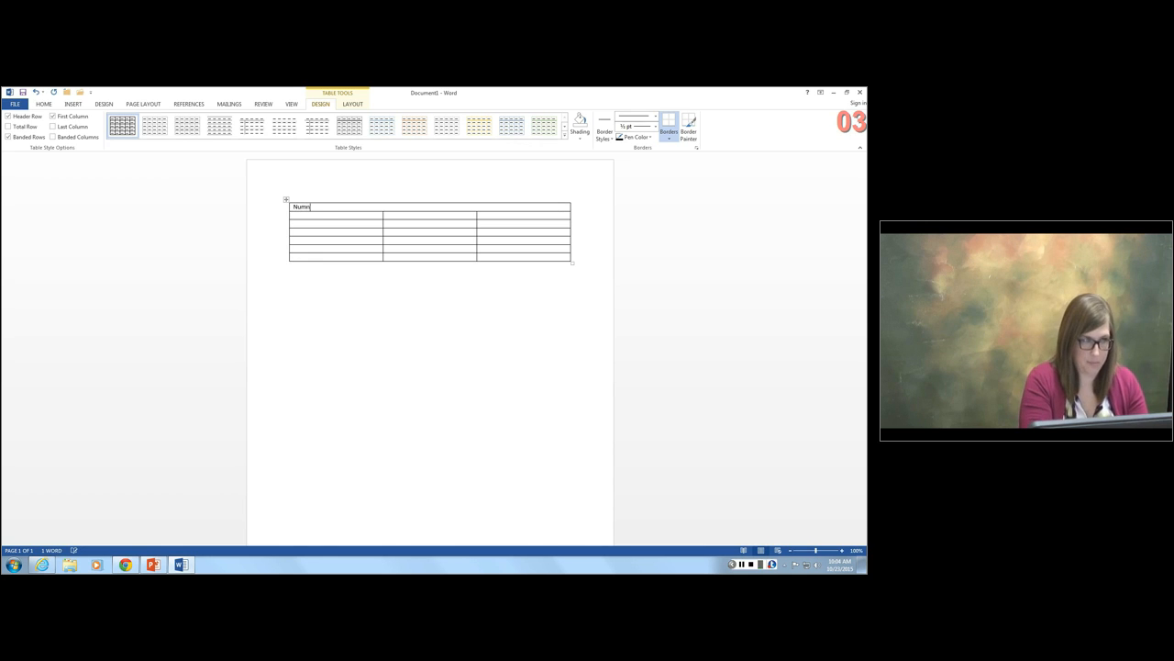
{"action": "key", "text": "BackSpace"}
{"action": "type", "text": "ber o"}
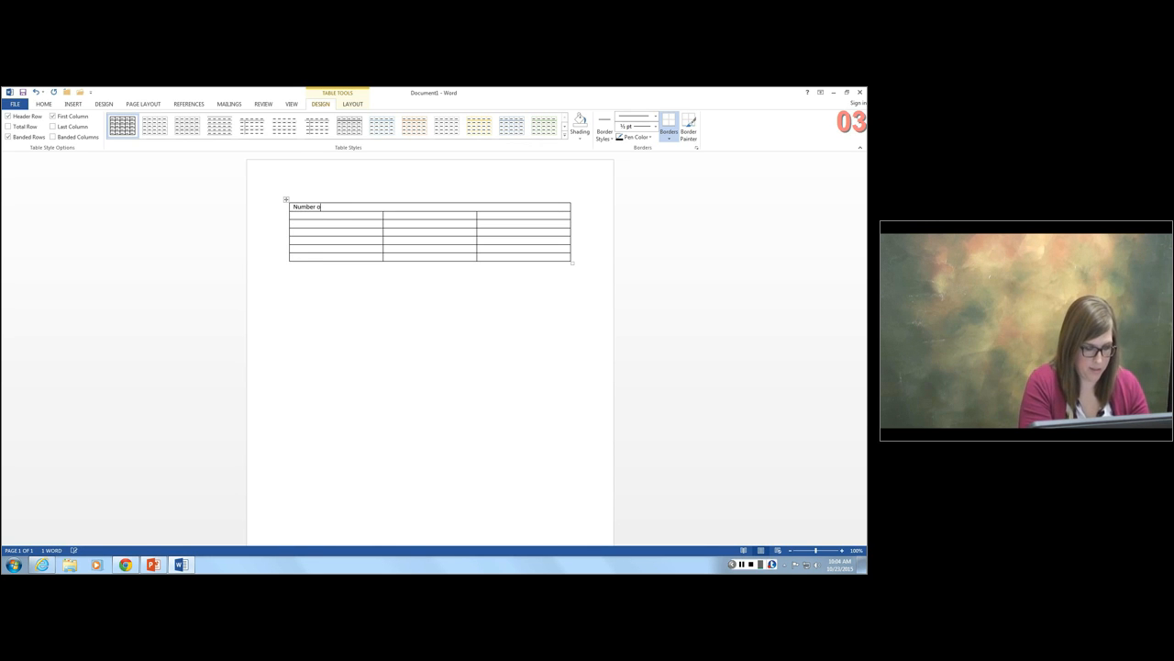
{"action": "type", "text": "f Students Ta"}
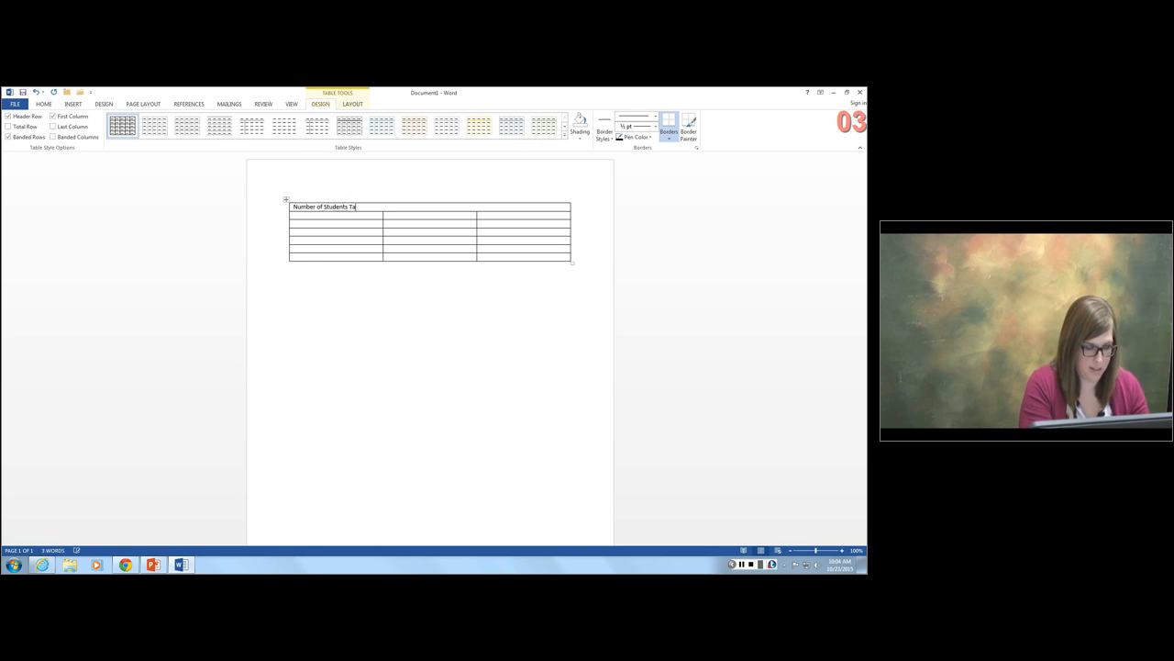
{"action": "type", "text": "king the A"}
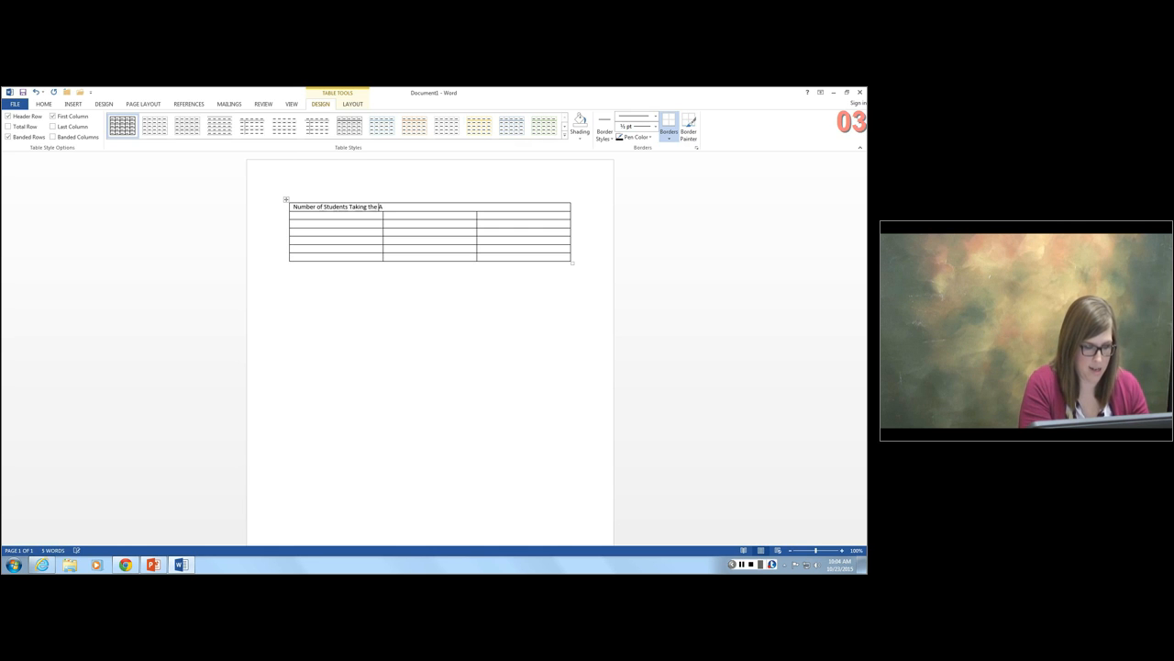
{"action": "type", "text": "CT or SA"}
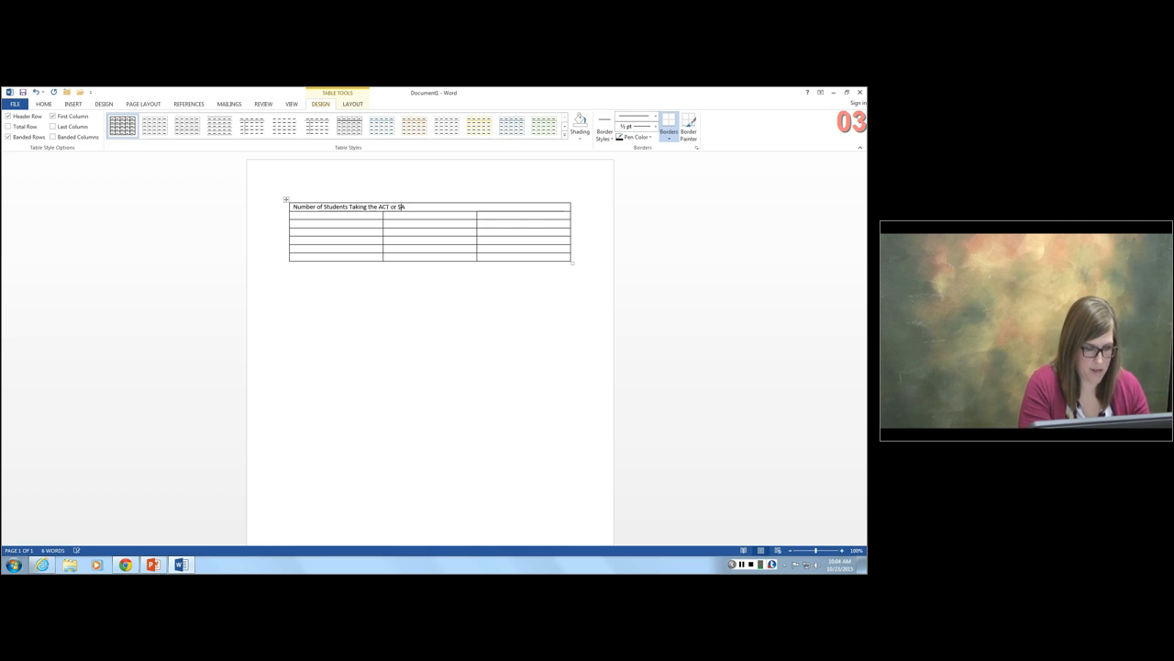
{"action": "type", "text": "T by"}
{"action": "type", "text": "Stat"}
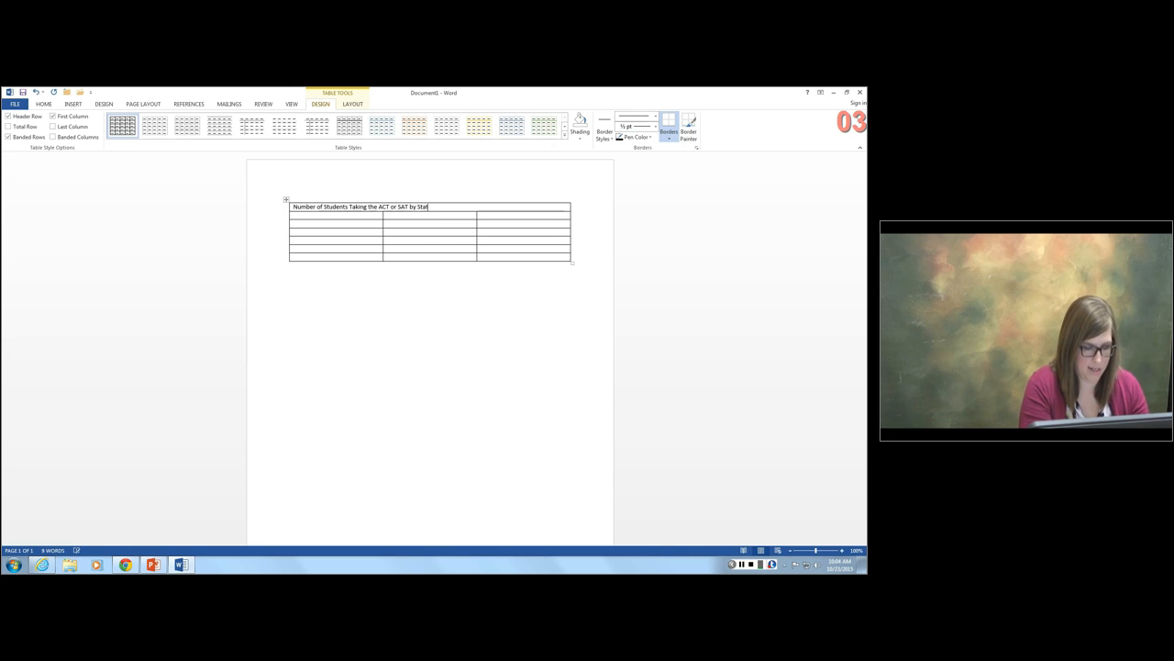
{"action": "type", "text": " (South"}
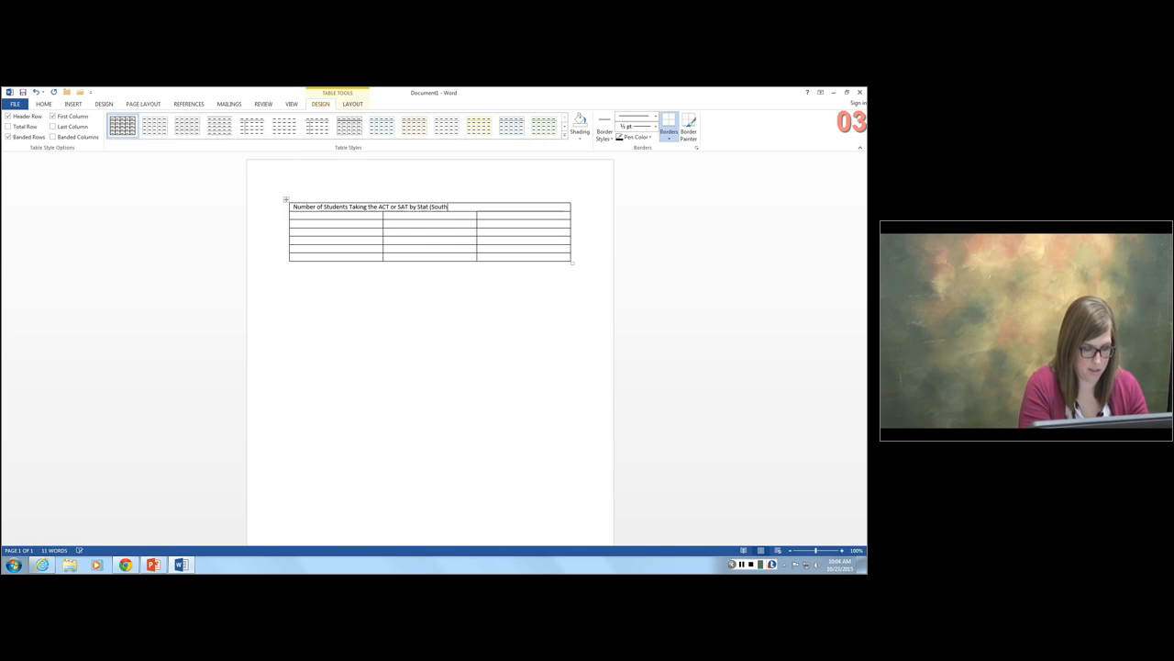
{"action": "type", "text": "), "}
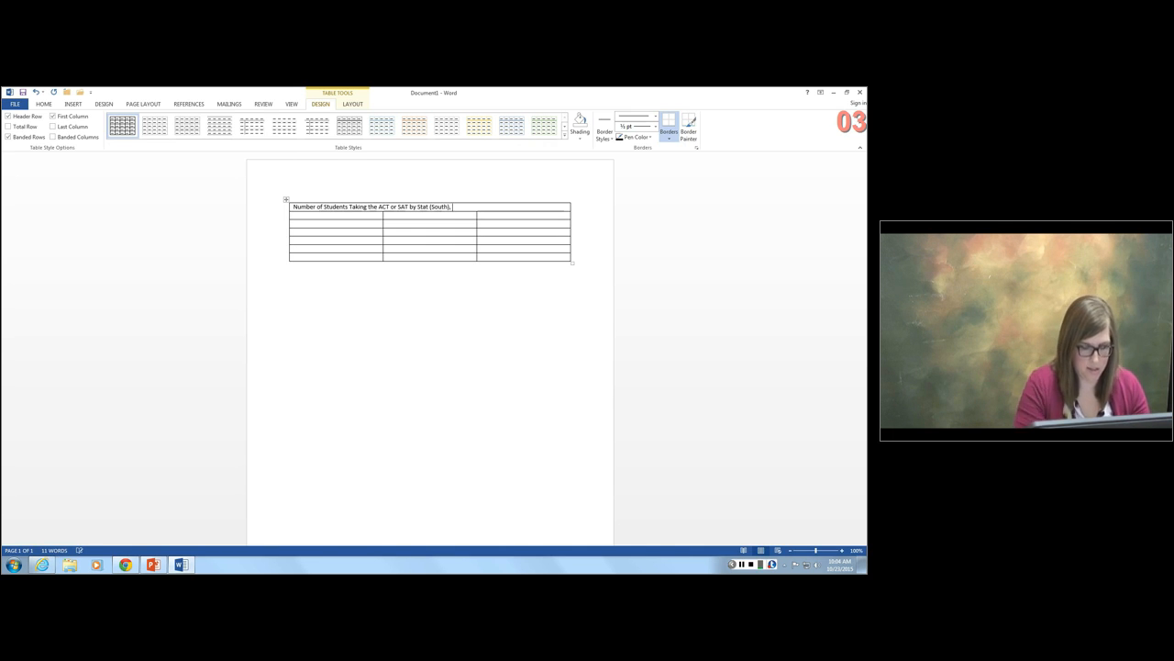
{"action": "type", "text": "2010"}
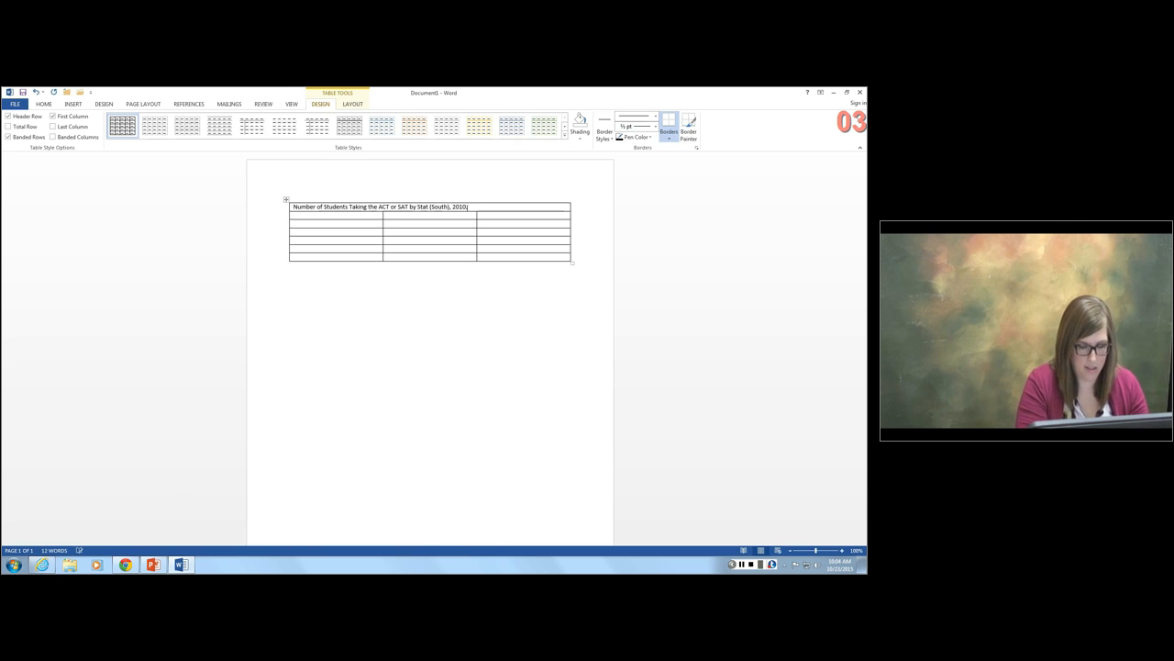
{"action": "type", "text": "/11"}
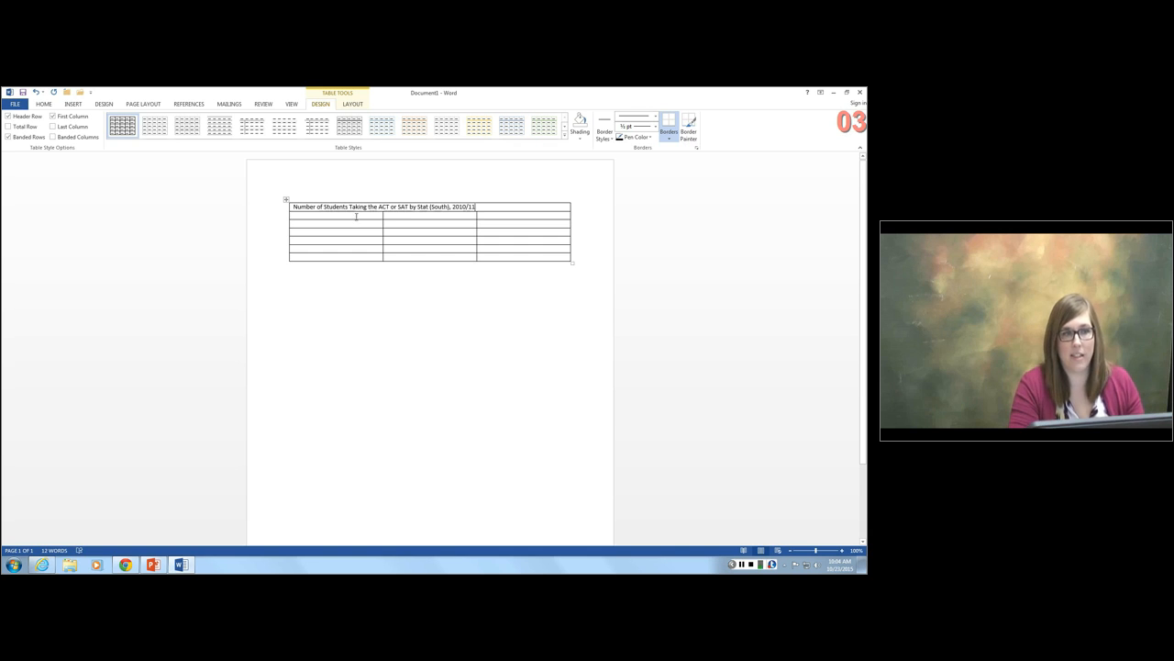
{"action": "left_click", "coordinate": [427, 207]}
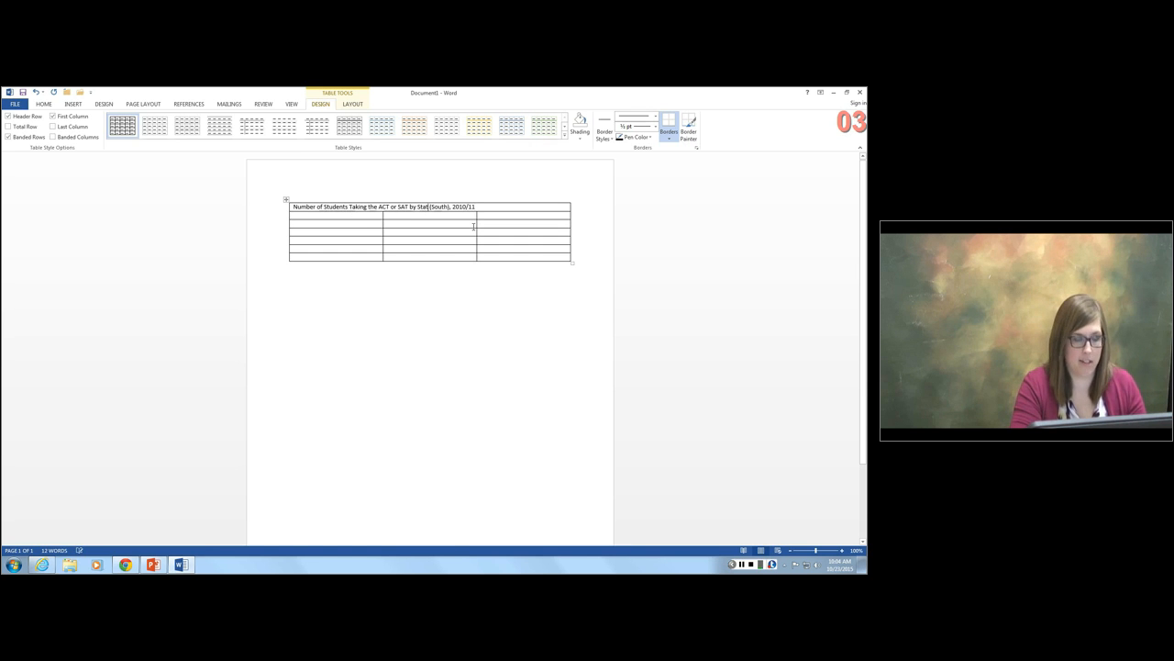
{"action": "type", "text": "e"}
- Format the whole table's text as Times New Roman, size 12
{"action": "left_click", "coordinate": [286, 199]}
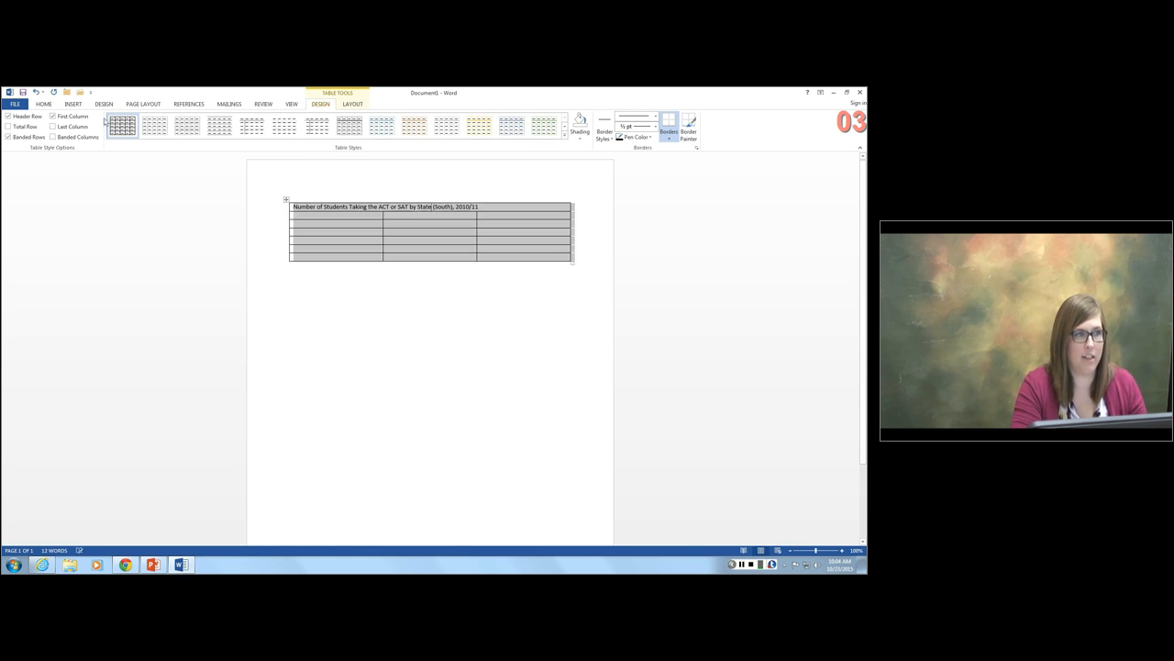
{"action": "left_click", "coordinate": [44, 103]}
{"action": "left_click", "coordinate": [114, 119]}
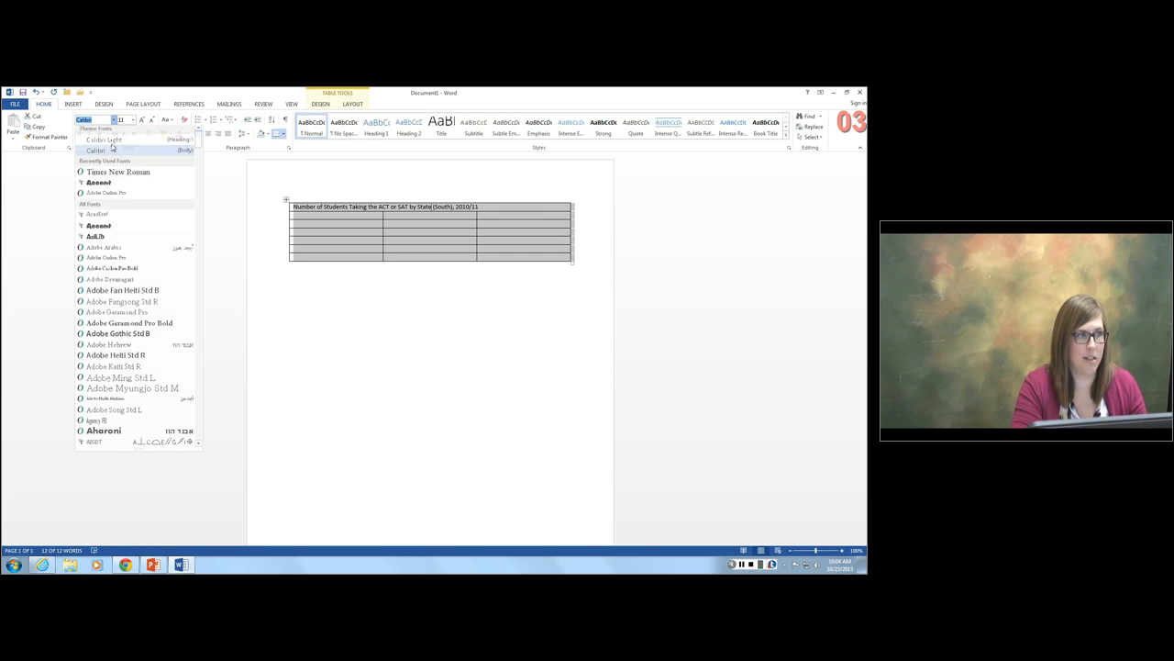
{"action": "left_click", "coordinate": [110, 178]}
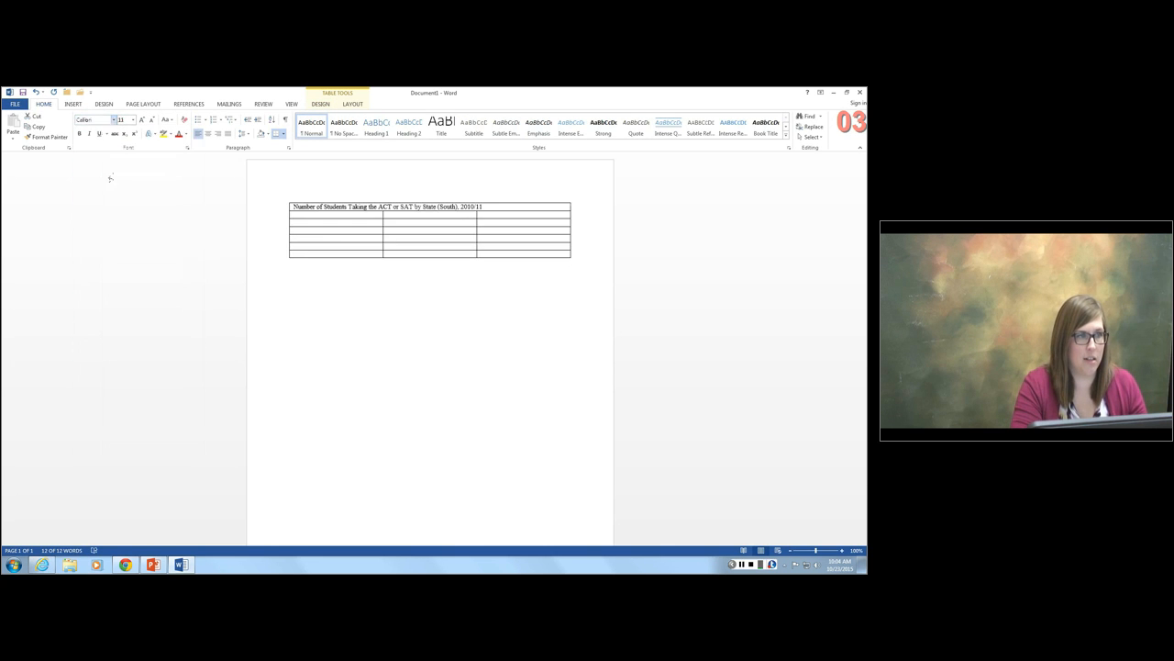
{"action": "left_click", "coordinate": [142, 120]}
{"action": "left_click", "coordinate": [386, 277]}
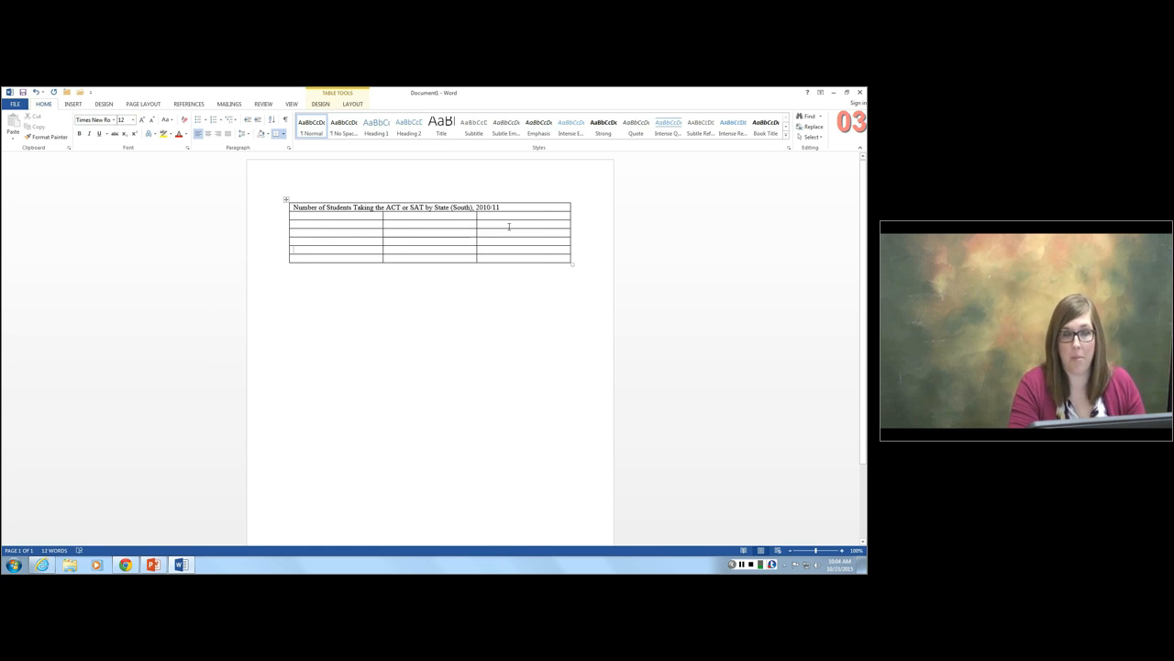
- Italicize the table title in the first row
{"action": "left_click_drag", "start_coordinate": [503, 207], "coordinate": [292, 207]}
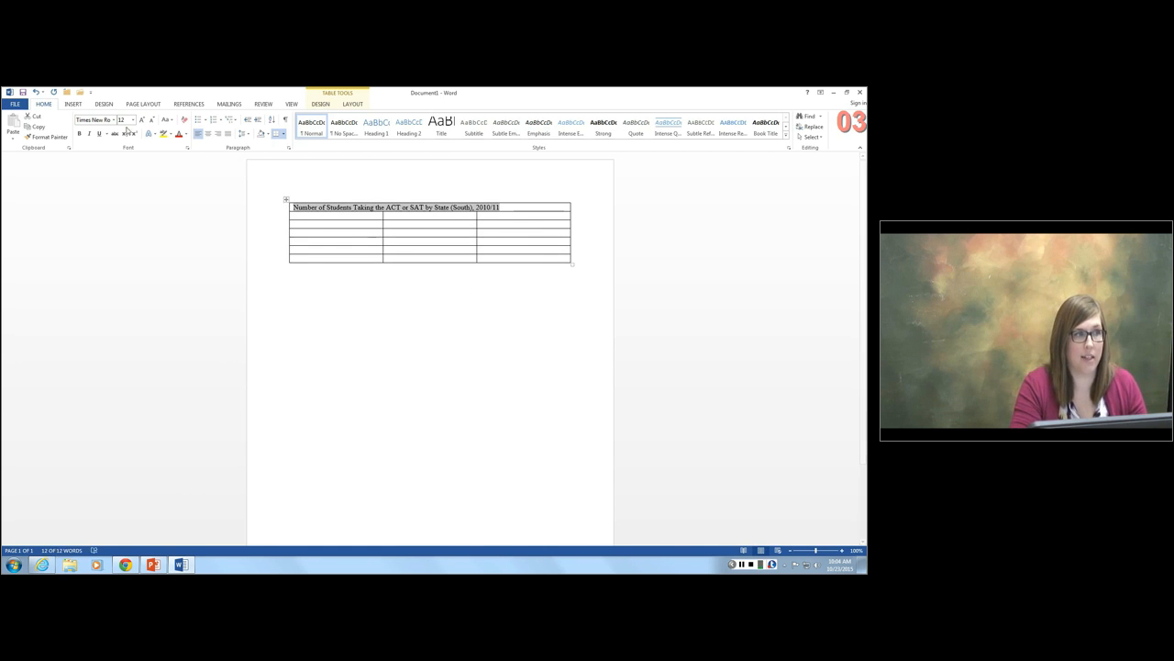
{"action": "left_click", "coordinate": [89, 134]}
{"action": "left_click", "coordinate": [354, 257]}
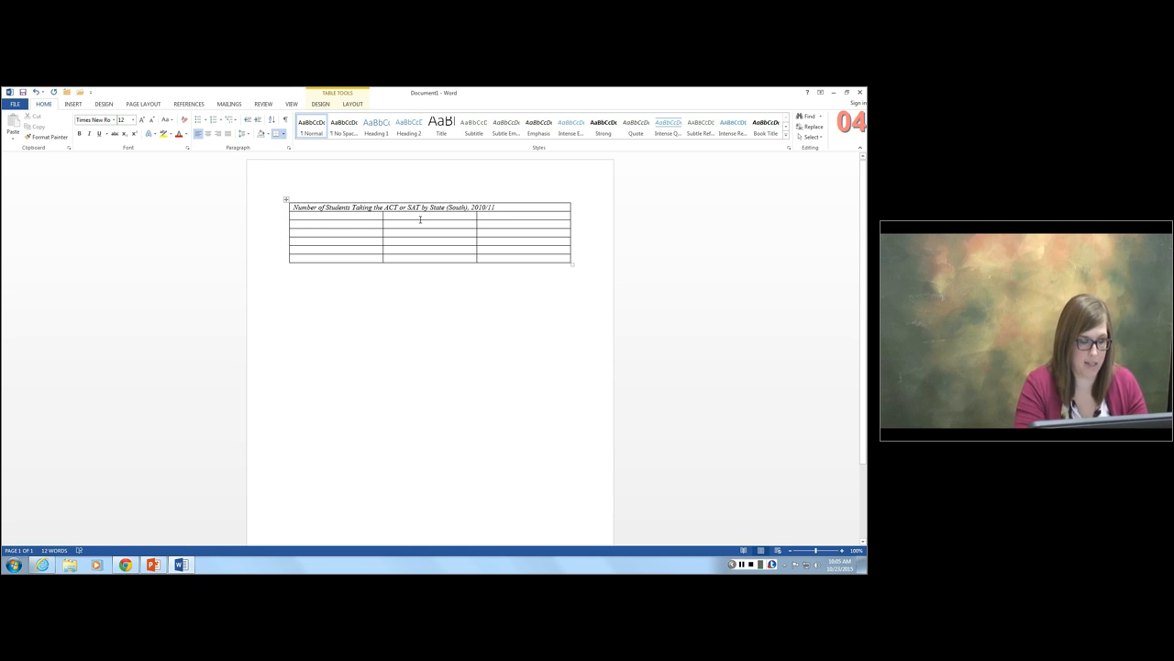
- Enter the column headings State, ACT and SAT in the table's second row
{"action": "type", "text": "State"}
{"action": "key", "text": "Tab"}
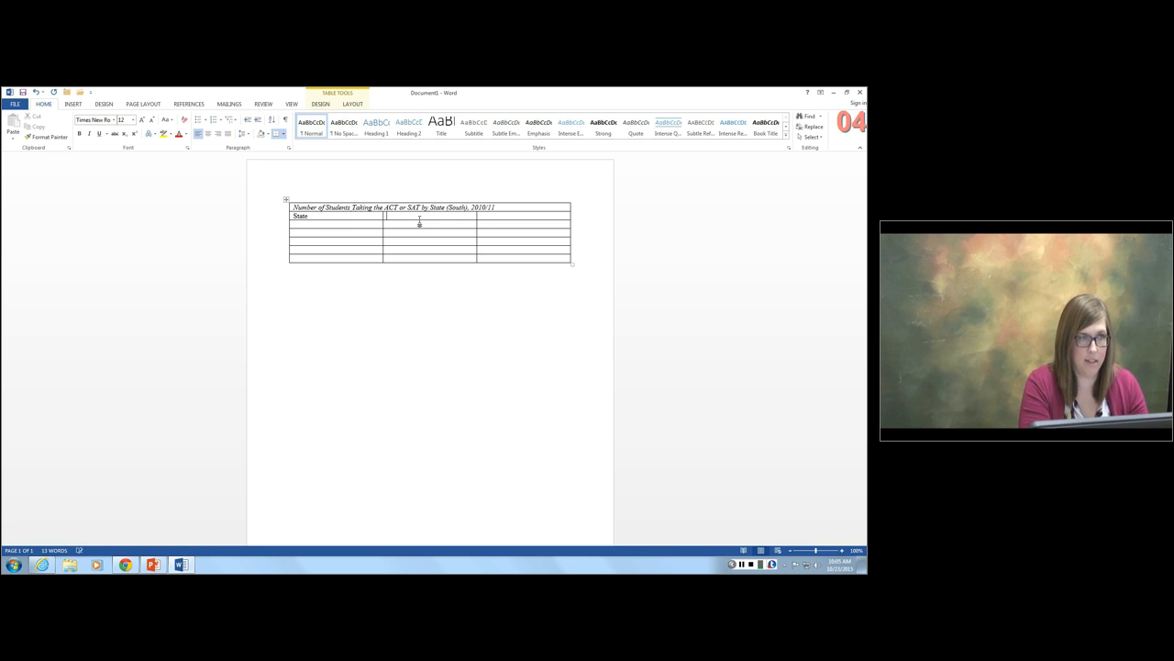
{"action": "type", "text": "ACT"}
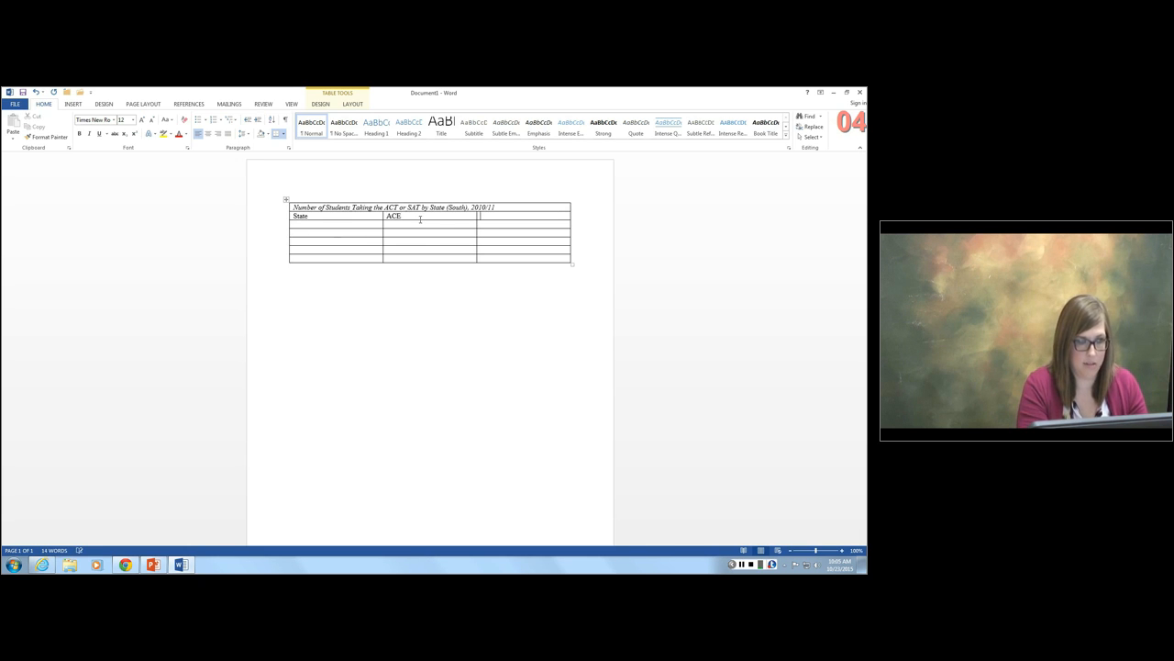
{"action": "key", "text": "Tab"}
{"action": "type", "text": "SAT"}
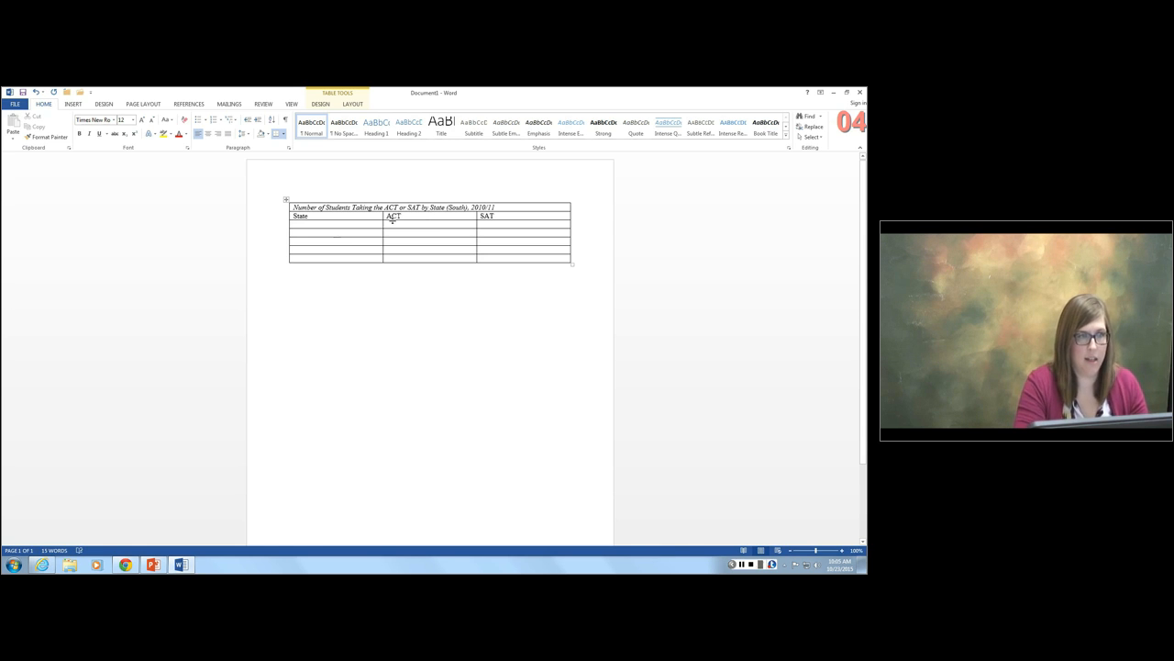
- Center the cells of the ACT and SAT columns, from the headings down to the last row
{"action": "left_click_drag", "start_coordinate": [391, 218], "coordinate": [557, 259]}
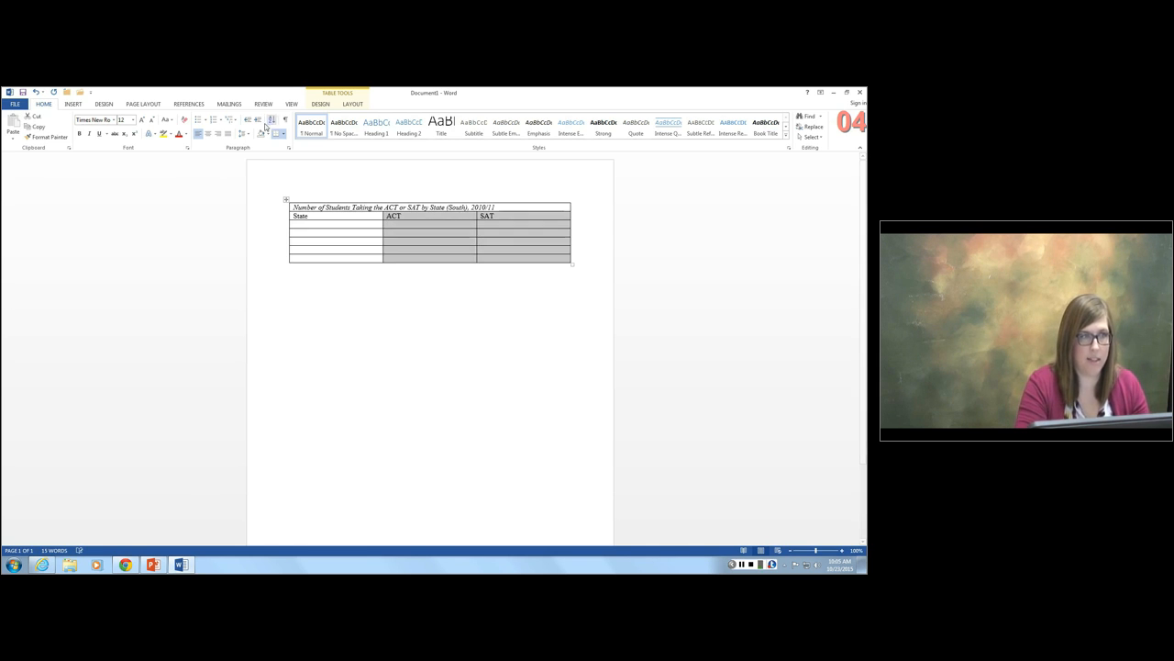
{"action": "left_click", "coordinate": [207, 134]}
{"action": "left_click", "coordinate": [327, 230]}
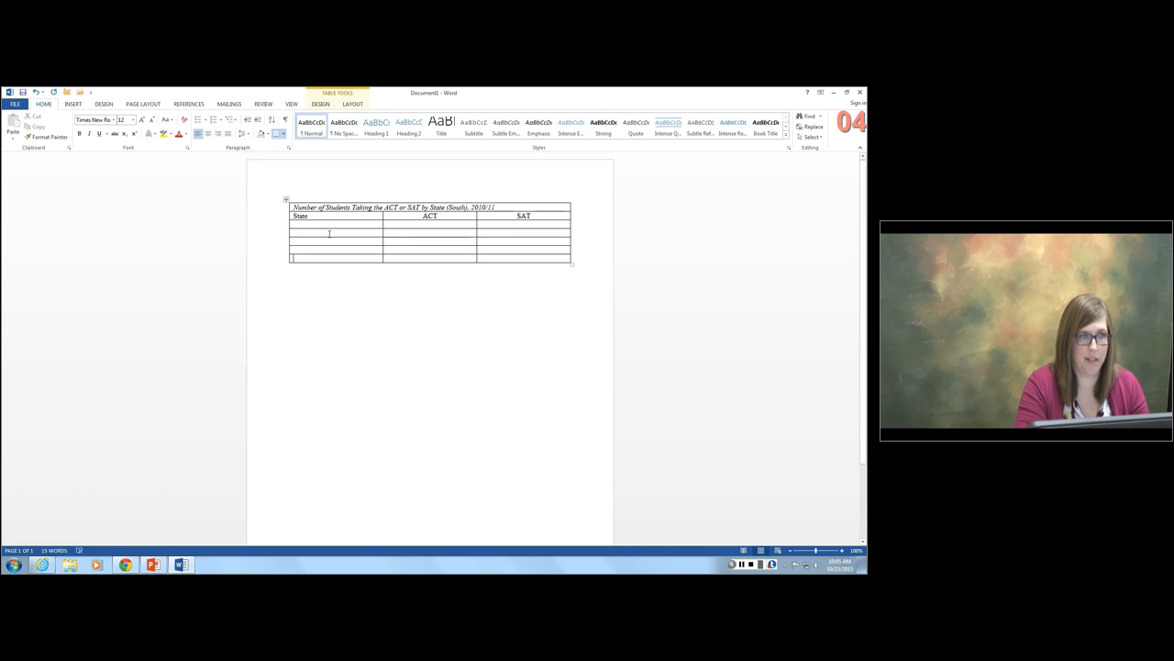
- Fill in the State column below its heading with Alabama, Florida, Georgia and Kentucky, one per row
{"action": "left_click", "coordinate": [325, 227]}
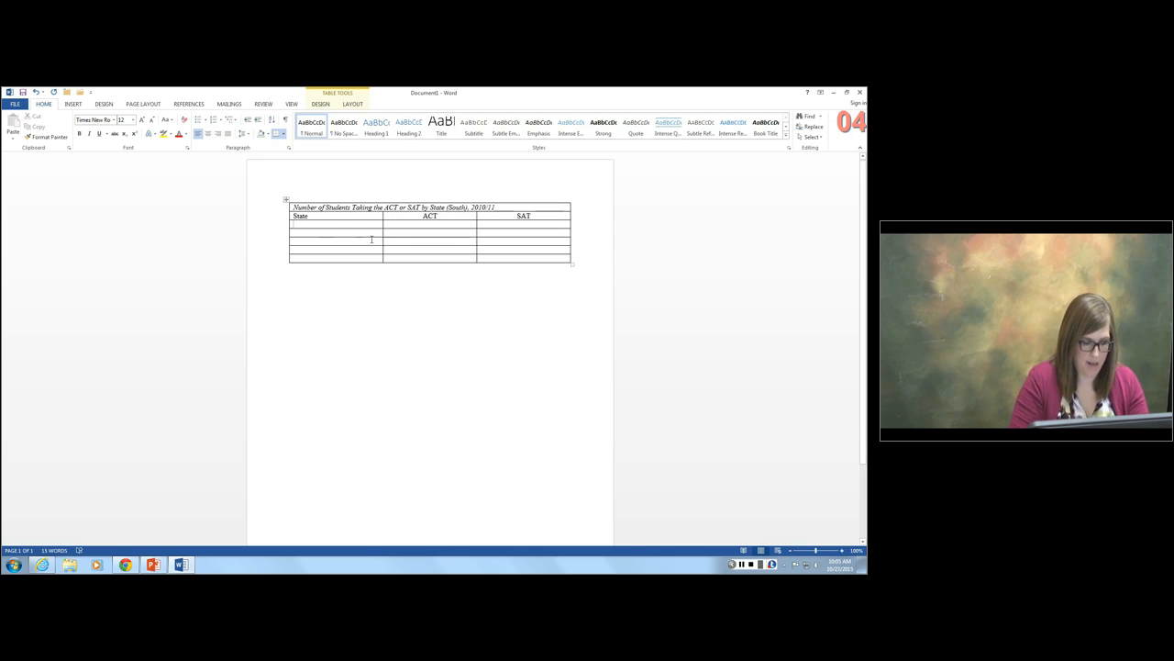
{"action": "type", "text": "Alaba"}
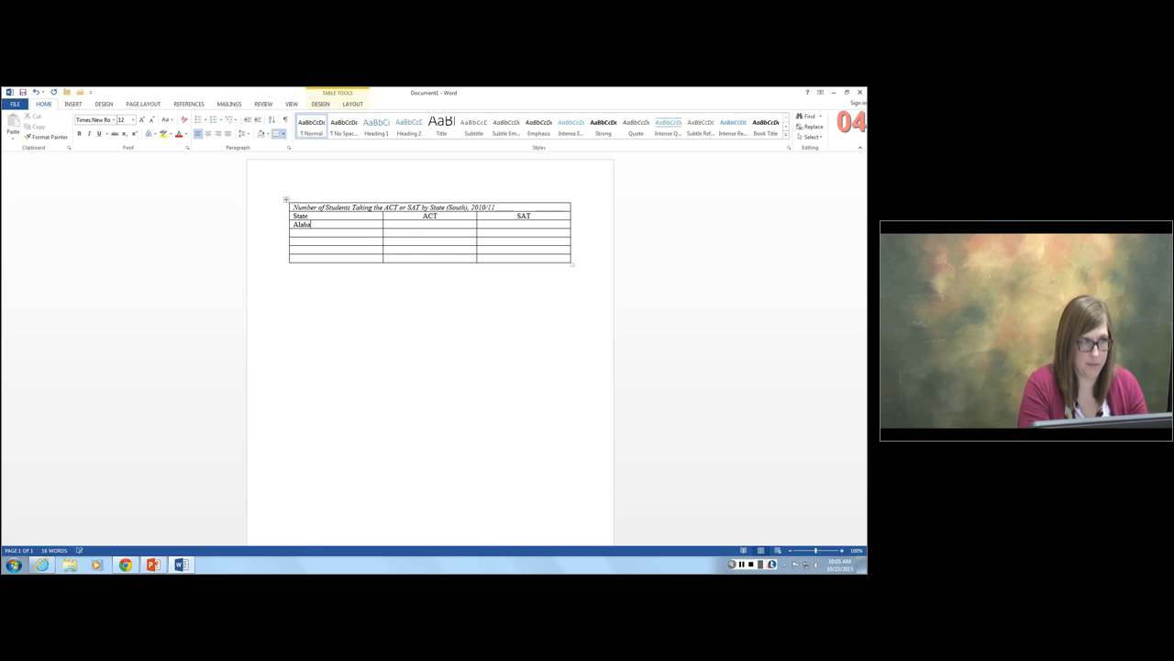
{"action": "type", "text": "ma"}
{"action": "key", "text": "Down"}
{"action": "type", "text": "F"}
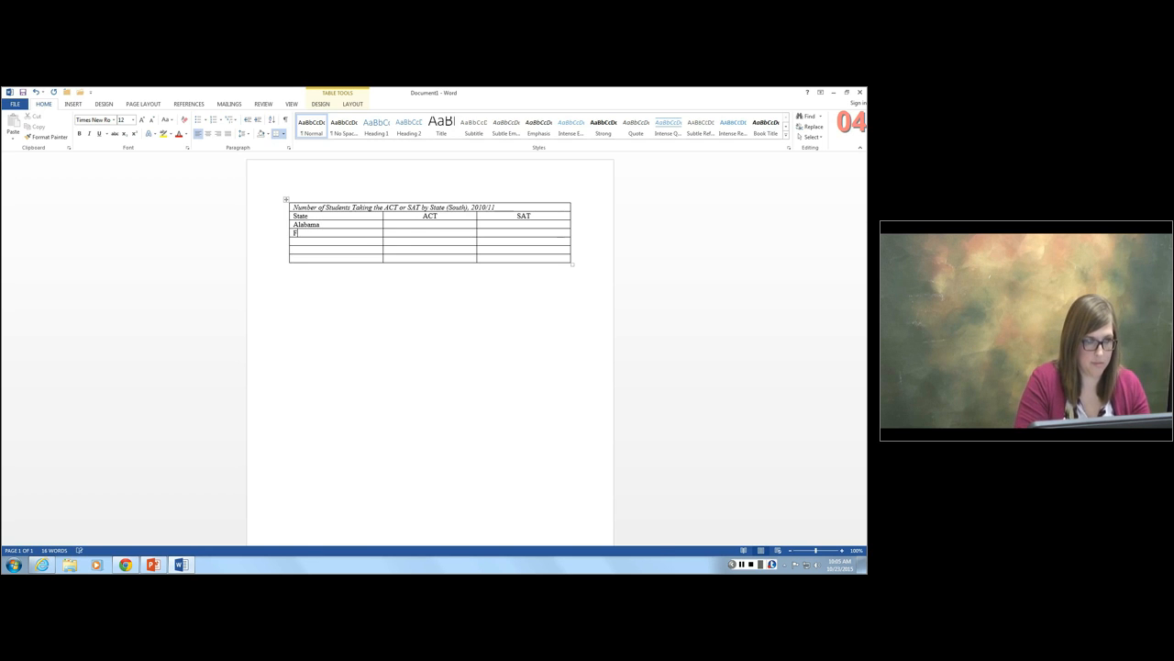
{"action": "type", "text": "lor"}
{"action": "type", "text": "ida"}
{"action": "key", "text": "Down"}
{"action": "type", "text": "Georgia"}
{"action": "key", "text": "Down"}
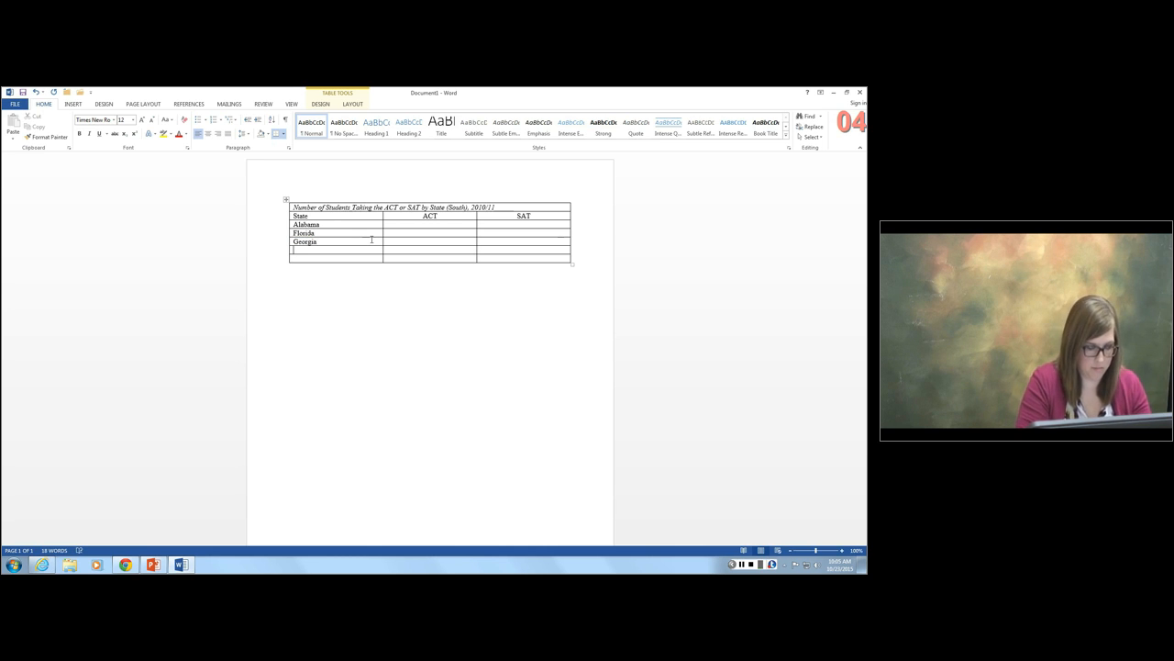
{"action": "type", "text": "K"}
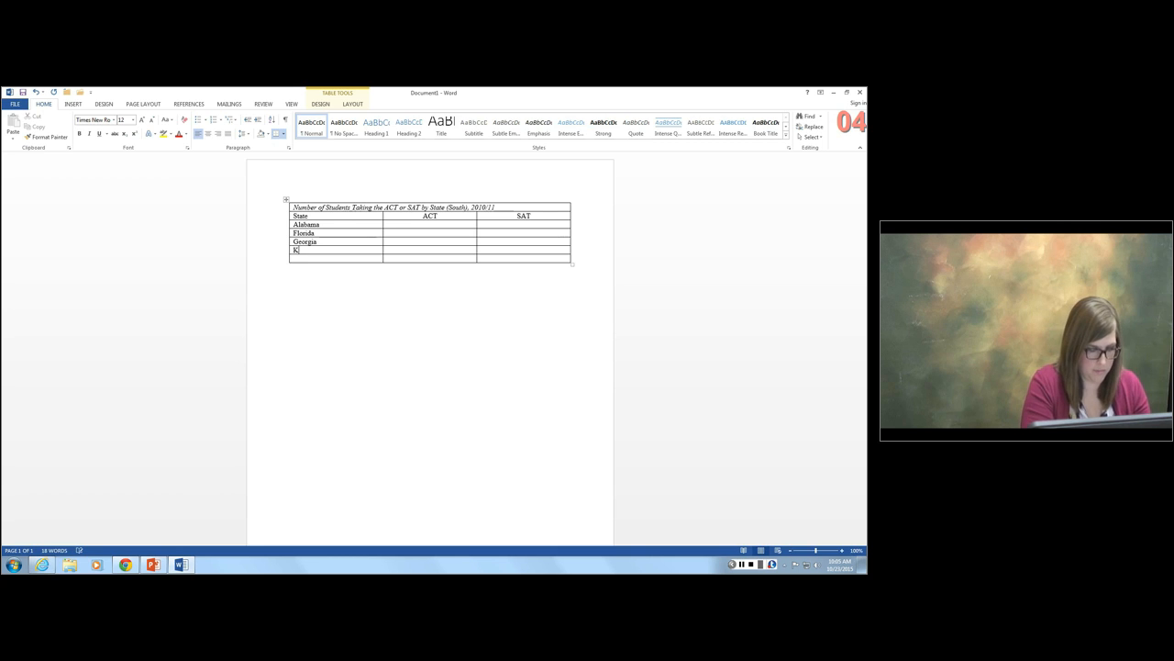
{"action": "type", "text": "entucky"}
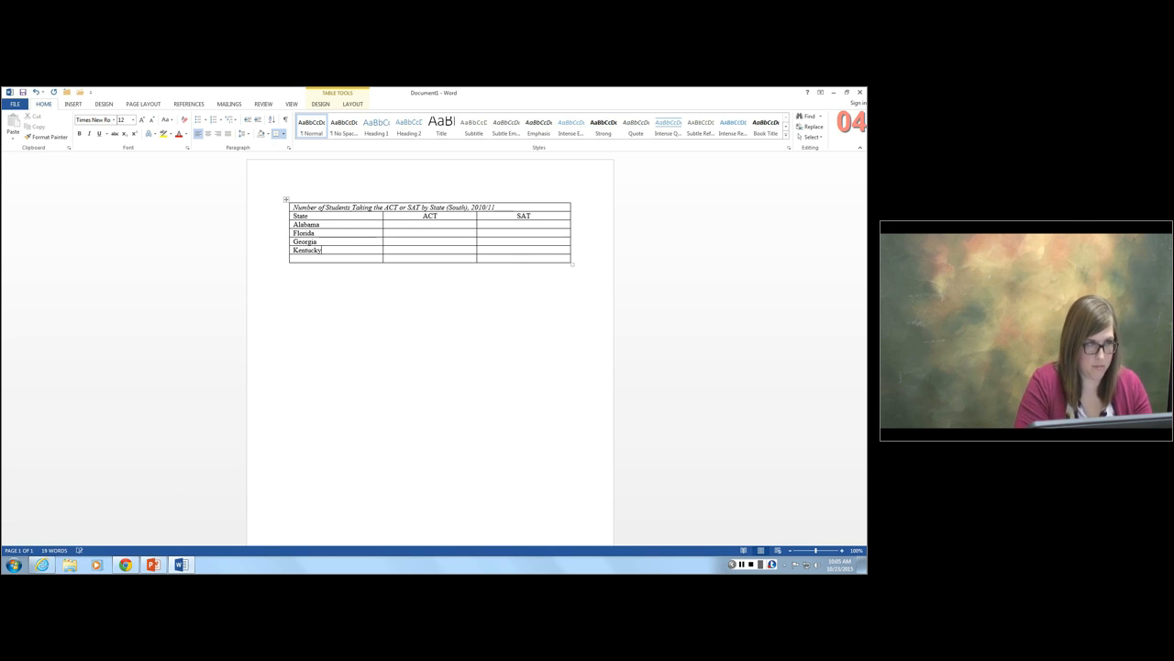
- Enter Louisiana in the last cell of the State column and add four empty rows below it
{"action": "key", "text": "Down"}
{"action": "type", "text": "Louisiana"}
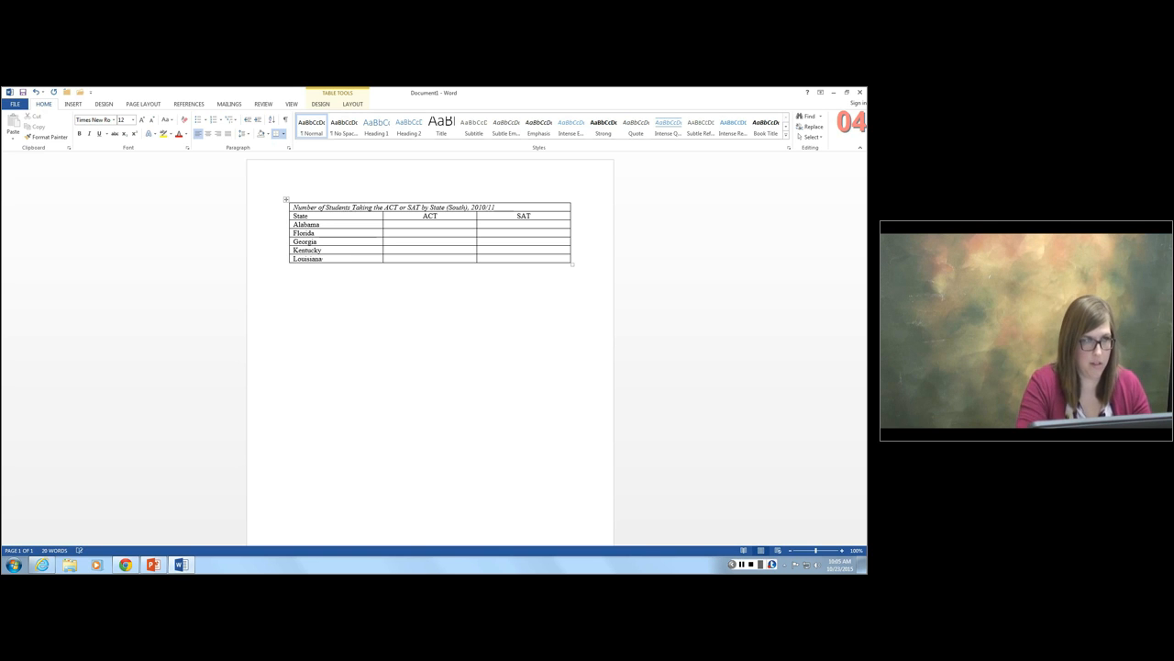
{"action": "left_click", "coordinate": [297, 284]}
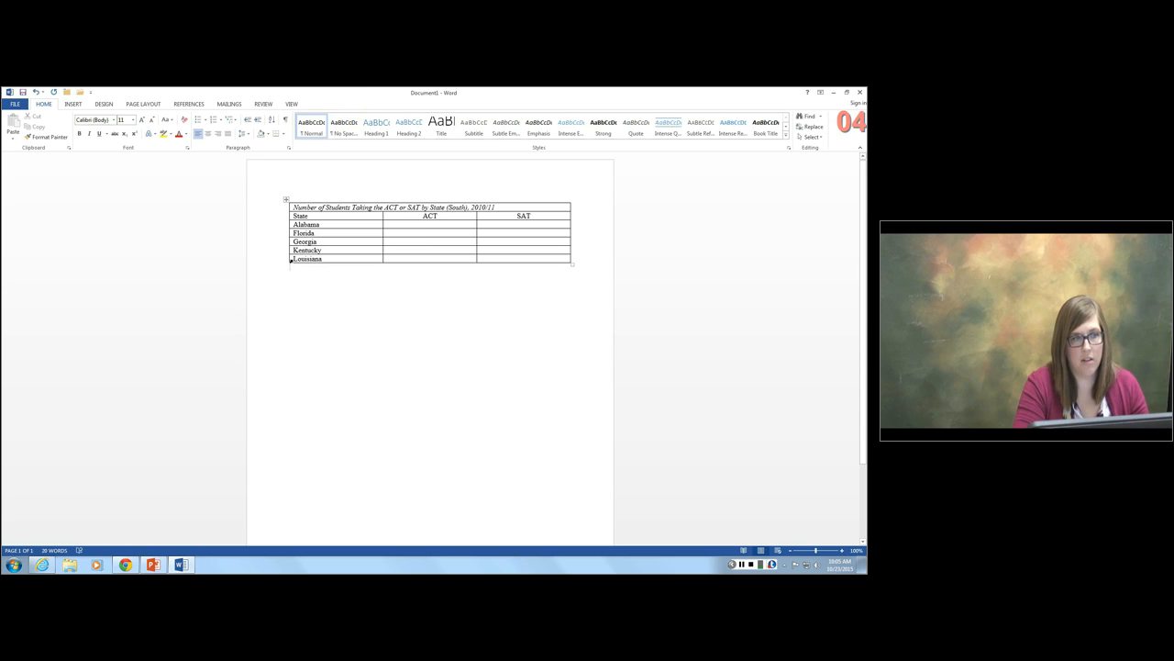
{"action": "left_click", "coordinate": [291, 259]}
{"action": "left_click", "coordinate": [296, 261]}
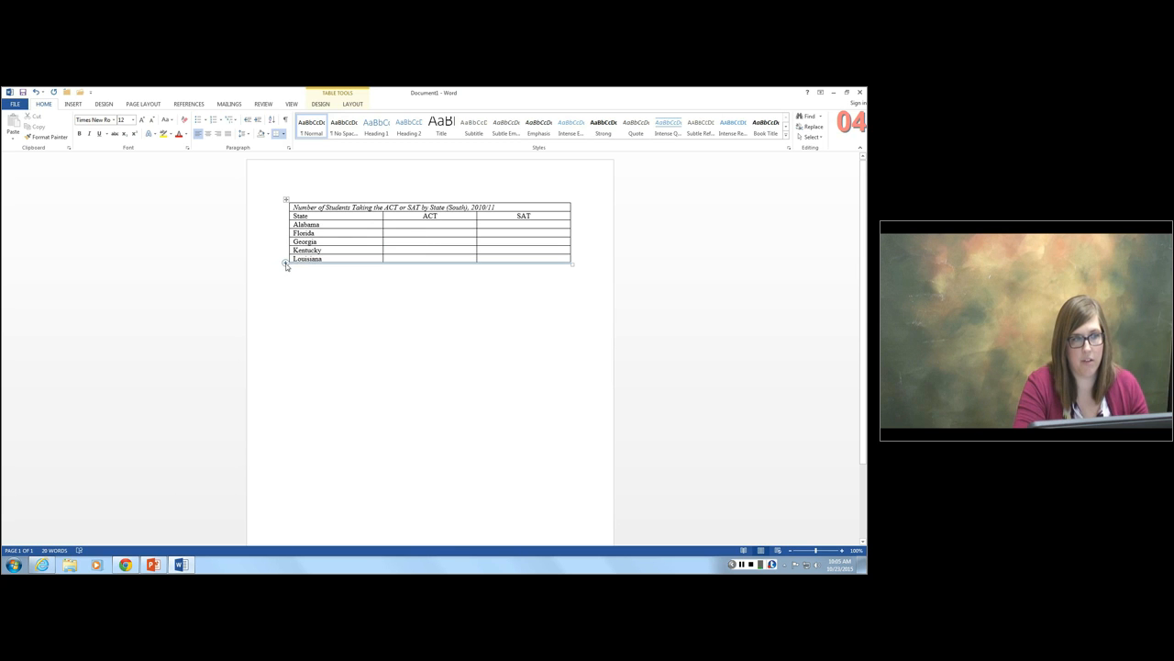
{"action": "left_click", "coordinate": [286, 265]}
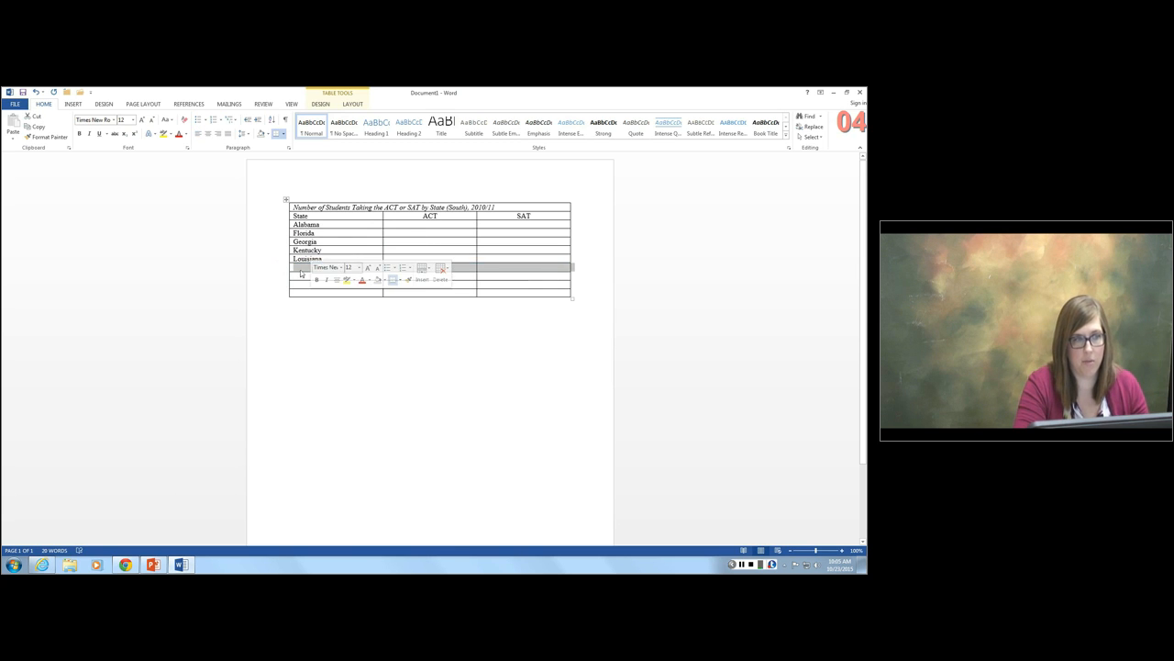
- Fill the State column below Louisiana with Mississippi, North Carolina, South Carolina and Tennessee, one per row
{"action": "left_click", "coordinate": [358, 283]}
{"action": "type", "text": "Mississippi"}
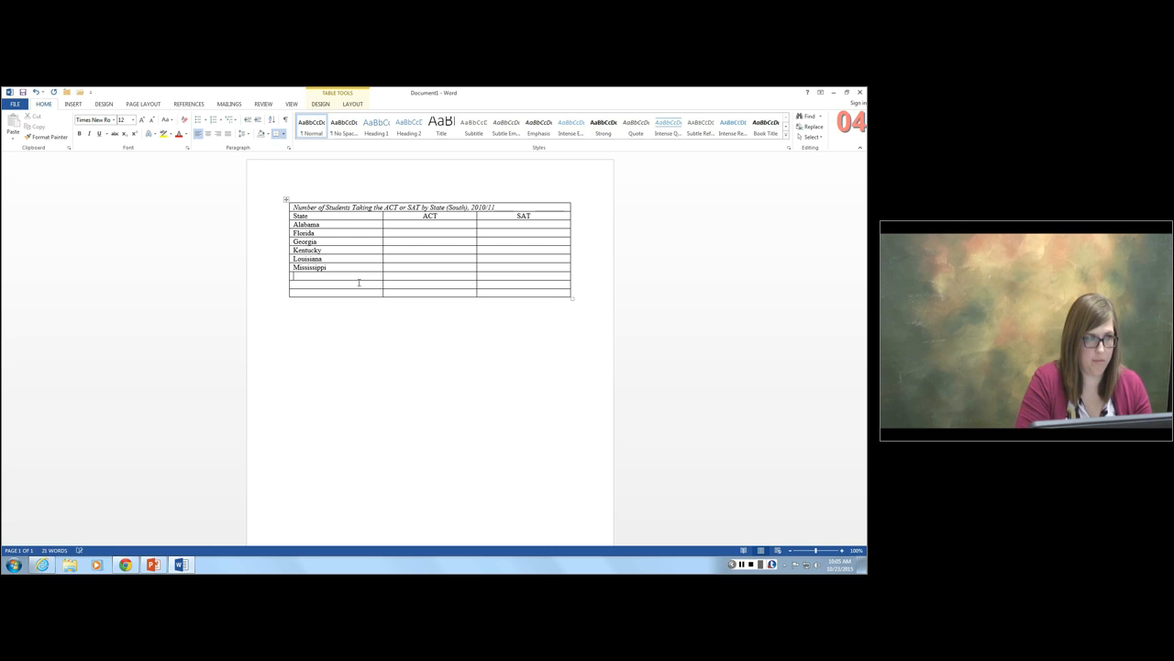
{"action": "type", "text": "Nor"}
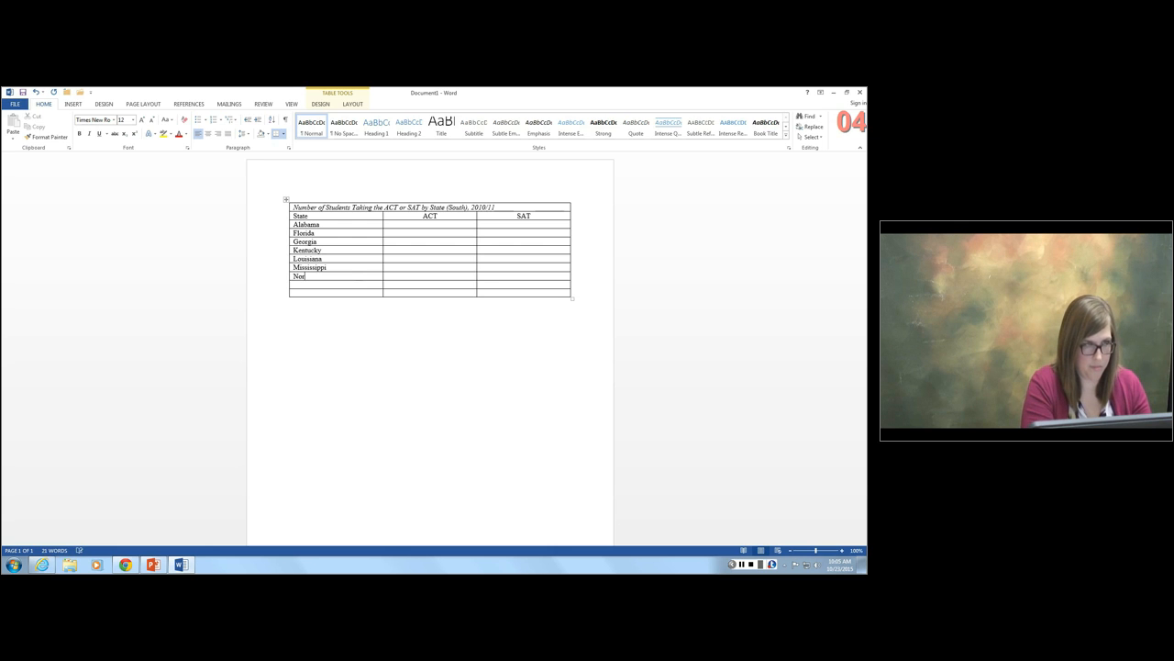
{"action": "type", "text": "th caro"}
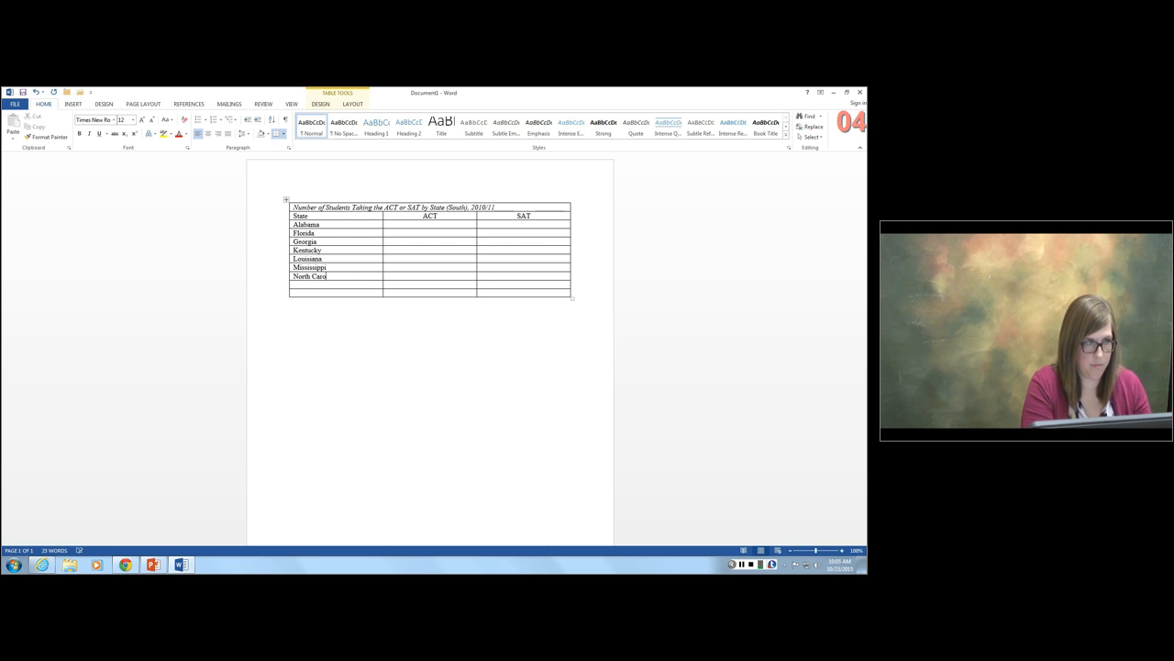
{"action": "type", "text": "lina"}
{"action": "key", "text": "Down"}
{"action": "type", "text": "Spou"}
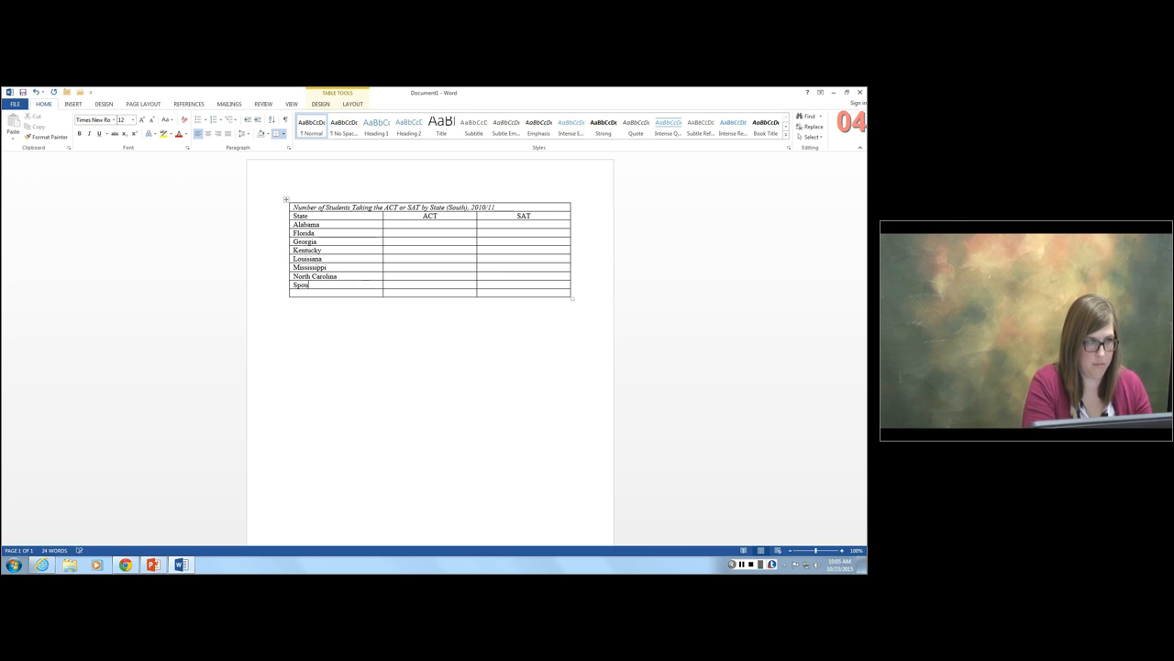
{"action": "key", "text": "BackSpace"}
{"action": "key", "text": "BackSpace"}
{"action": "key", "text": "BackSpace"}
{"action": "type", "text": "outh Carolina"}
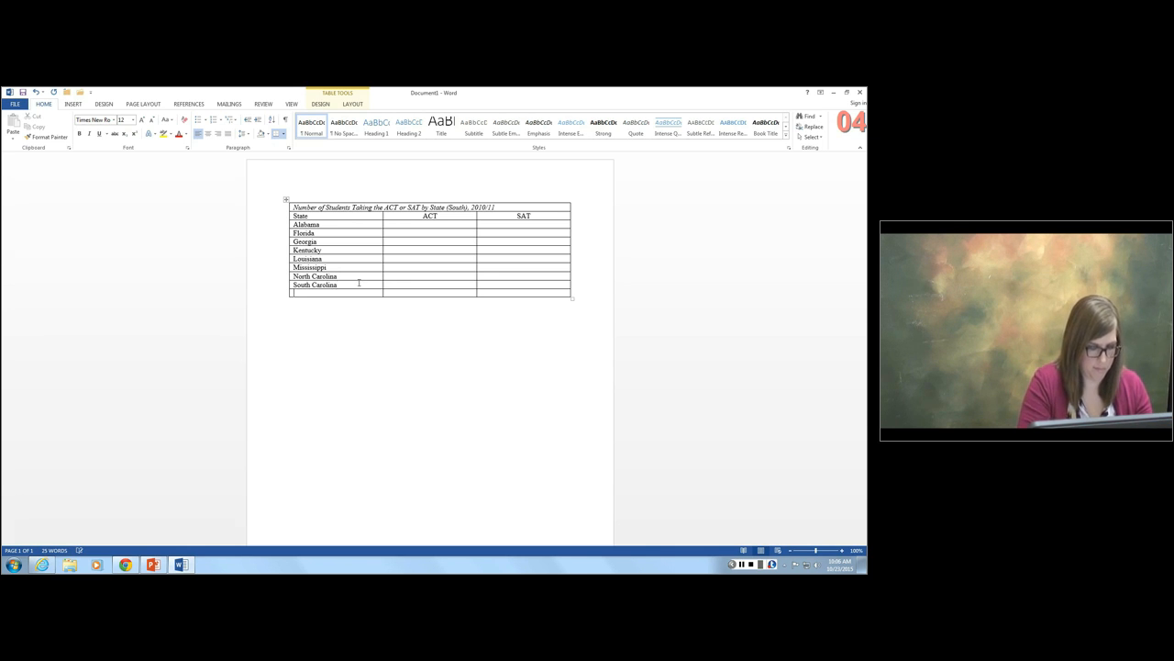
{"action": "type", "text": "Tennessee"}
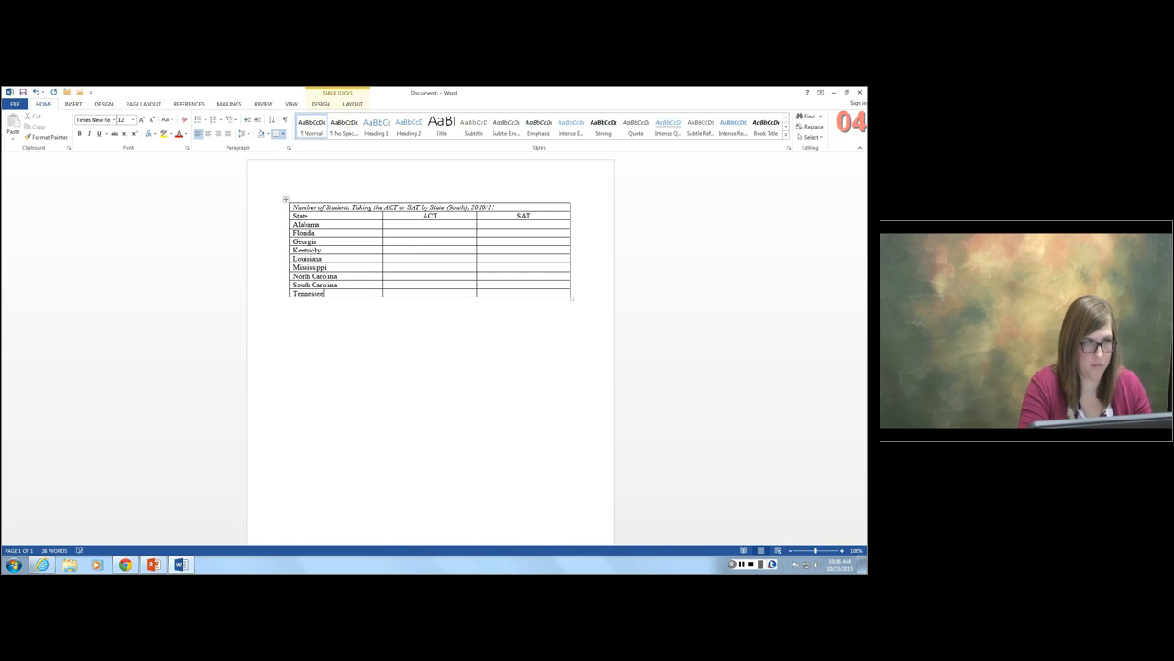
- Add two rows below Tennessee and enter Virginia in the State column of the first one
{"action": "double_click", "coordinate": [286, 299]}
{"action": "left_click", "coordinate": [318, 319]}
{"action": "left_click", "coordinate": [314, 302]}
{"action": "type", "text": "V"}
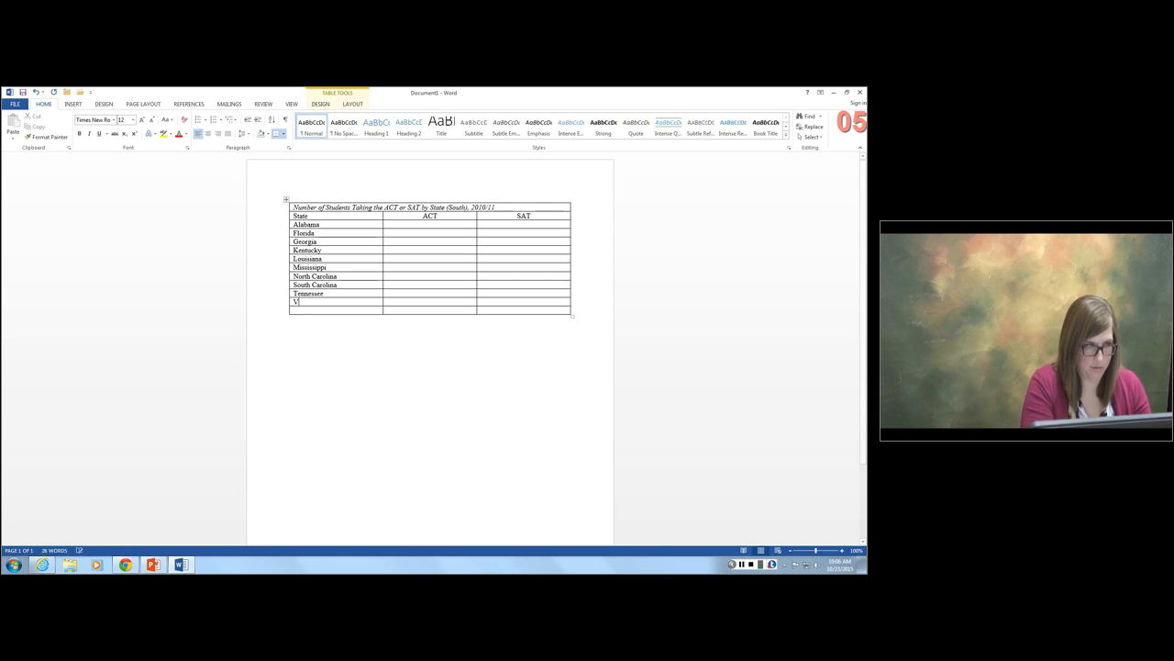
{"action": "type", "text": "irginia"}
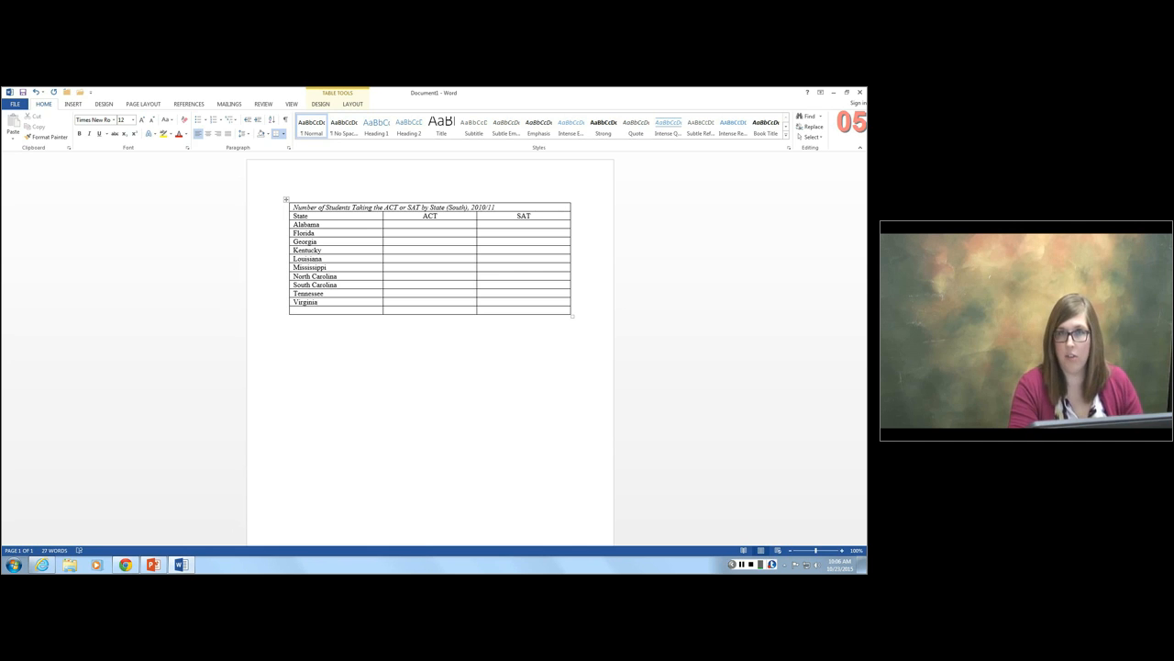
- Merge the cells of the empty last row into a single cell and left-align it
{"action": "left_click", "coordinate": [292, 321]}
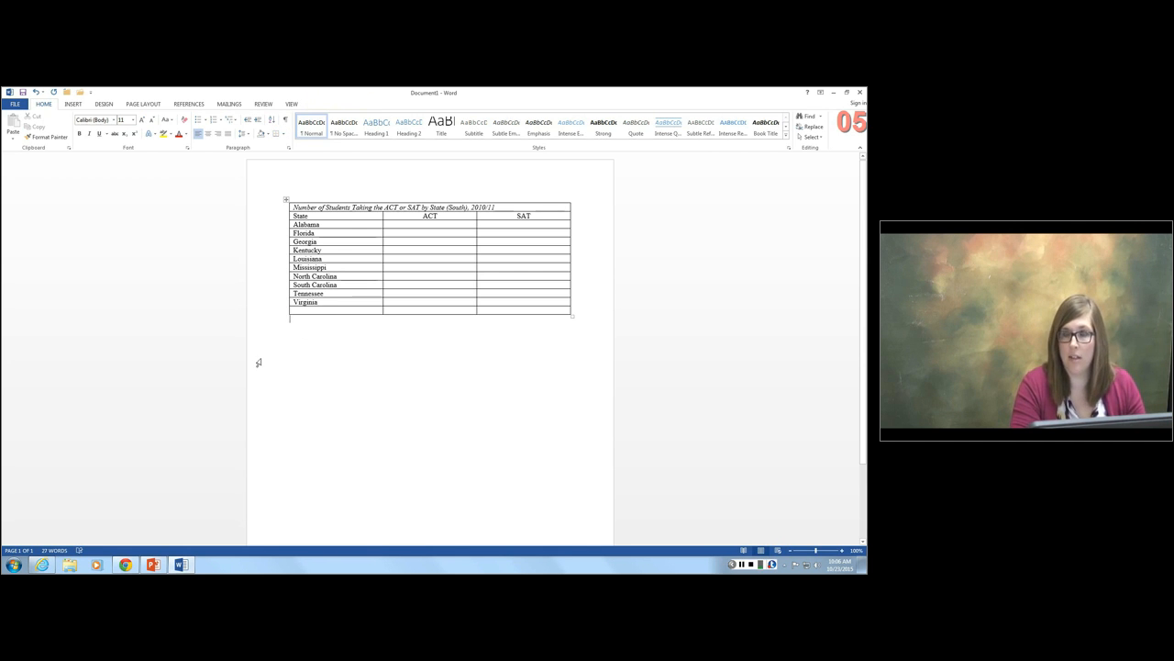
{"action": "key", "text": "Up"}
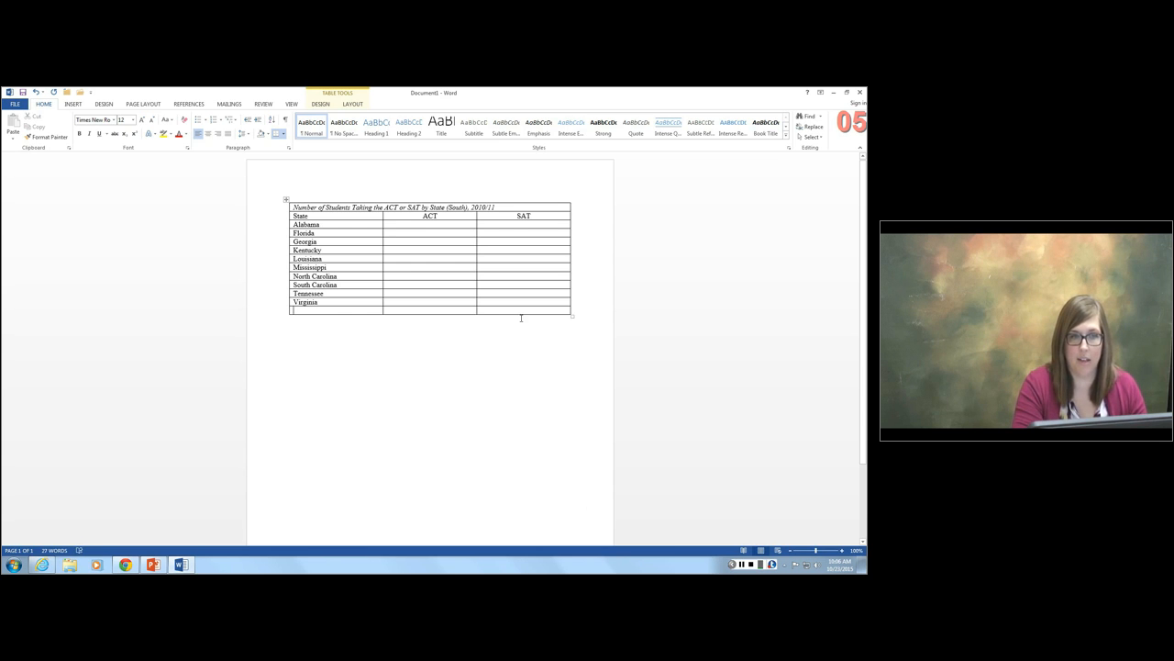
{"action": "left_click_drag", "start_coordinate": [520, 313], "coordinate": [329, 314]}
{"action": "right_click", "coordinate": [328, 314]}
{"action": "left_click", "coordinate": [354, 386]}
{"action": "left_click", "coordinate": [299, 312]}
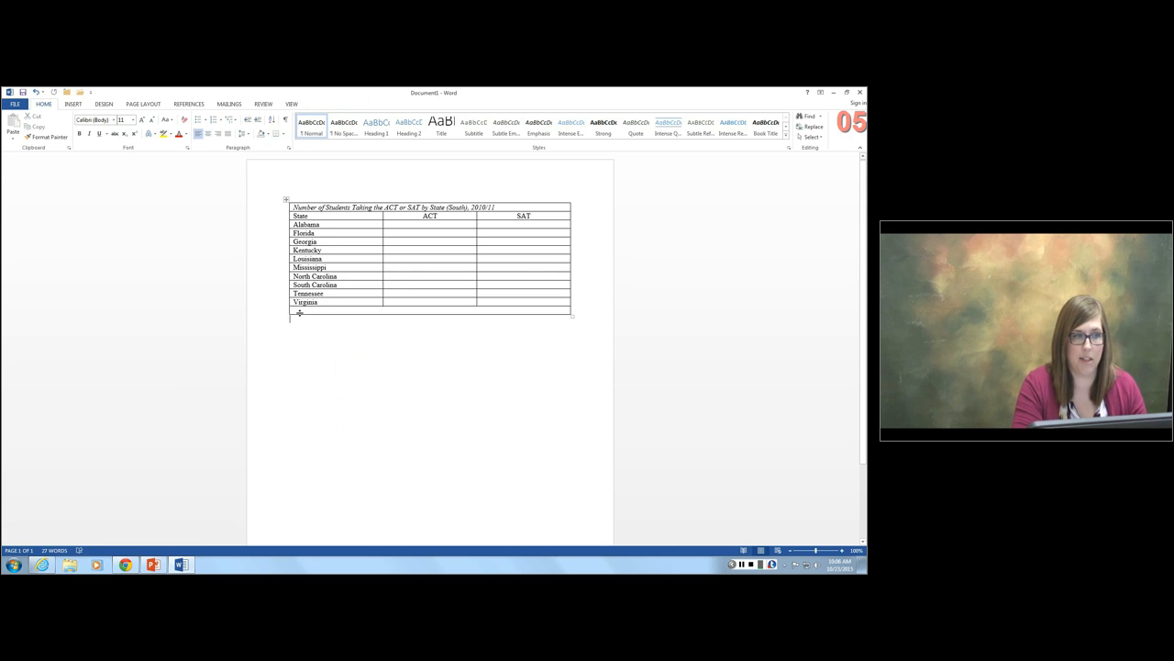
{"action": "left_click", "coordinate": [299, 313]}
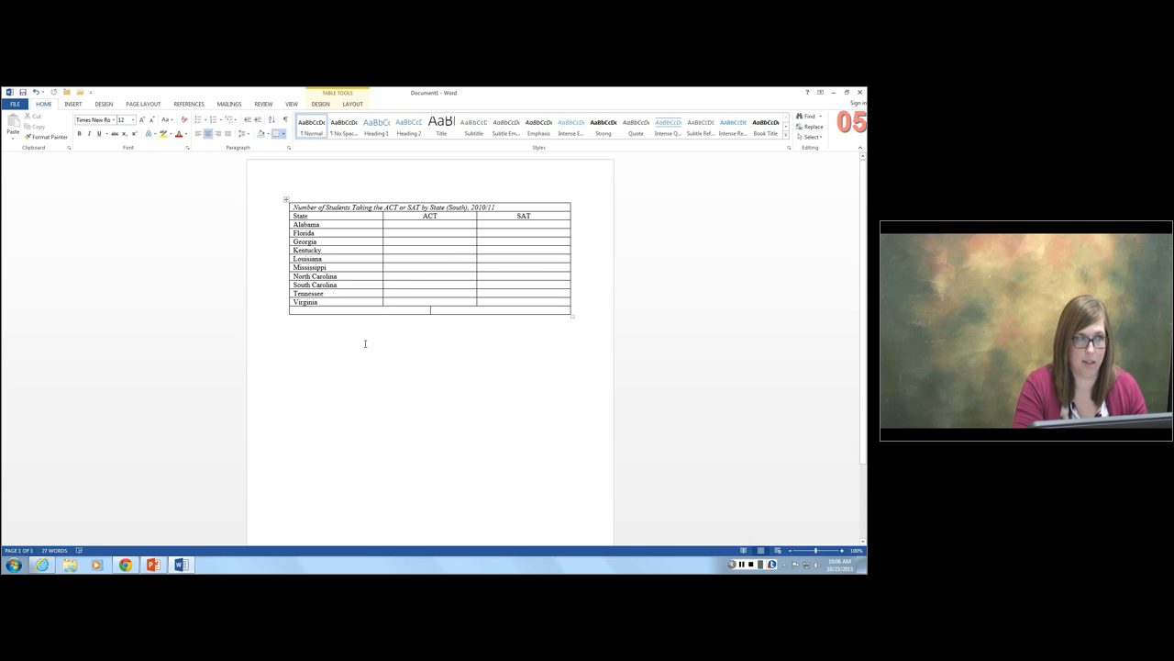
{"action": "left_click", "coordinate": [198, 133]}
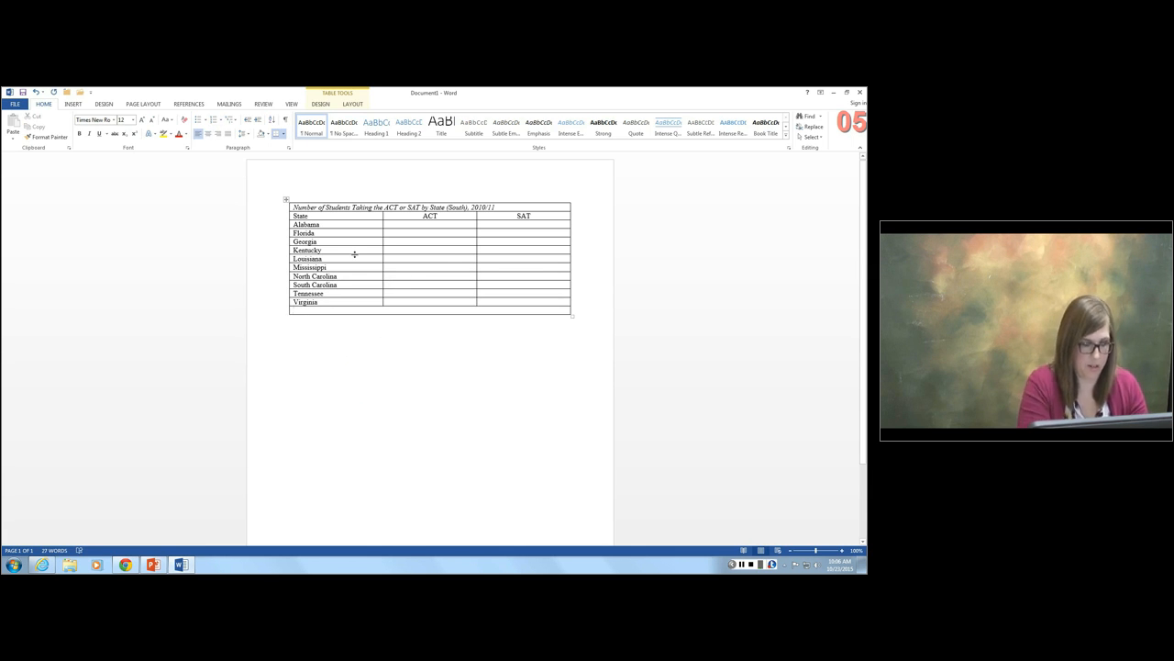
- Enter "Note. Data do not include students who may have taken the test out of state." in the merged last row
{"action": "type", "text": "Note"}
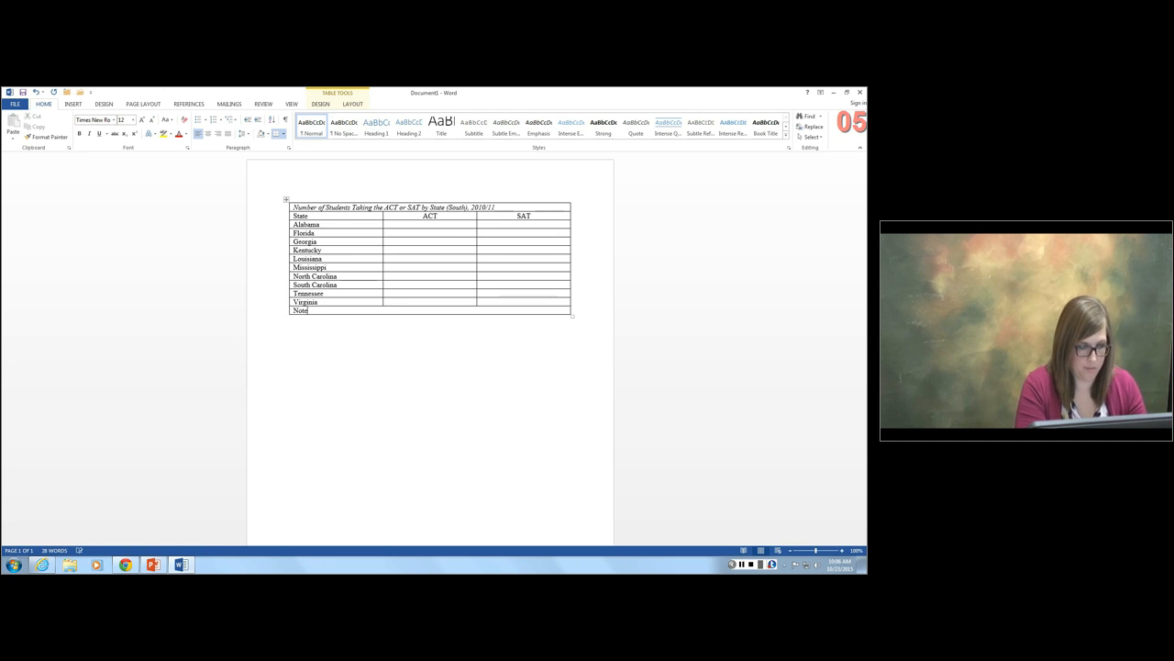
{"action": "type", "text": ". Datam"}
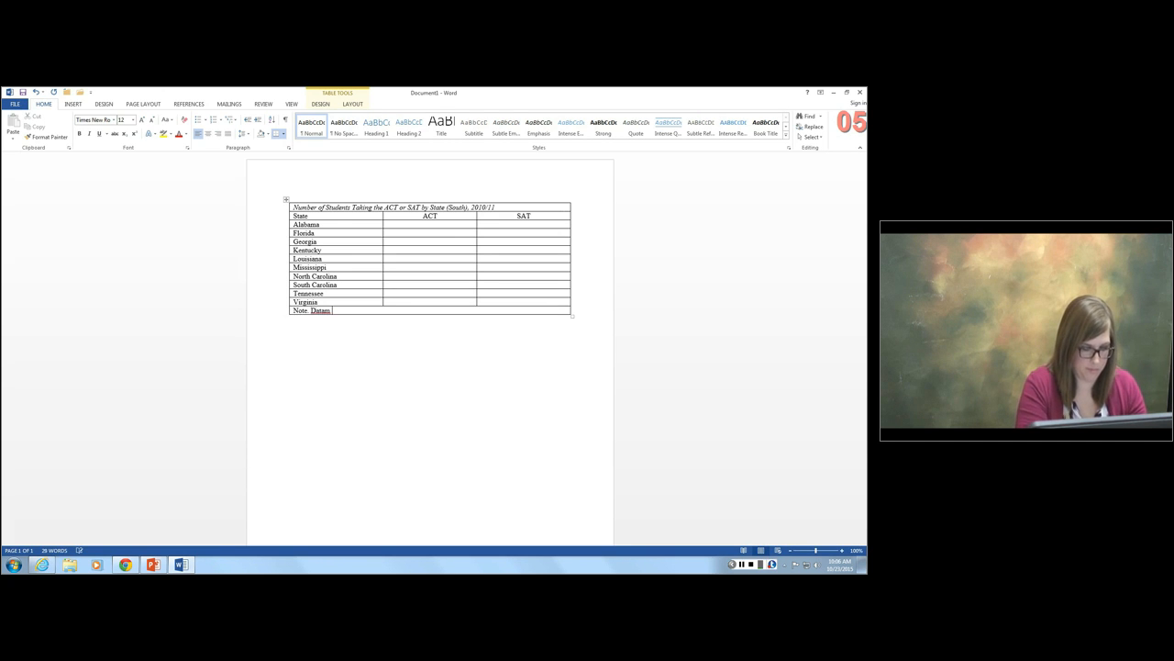
{"action": "key", "text": "BackSpace"}
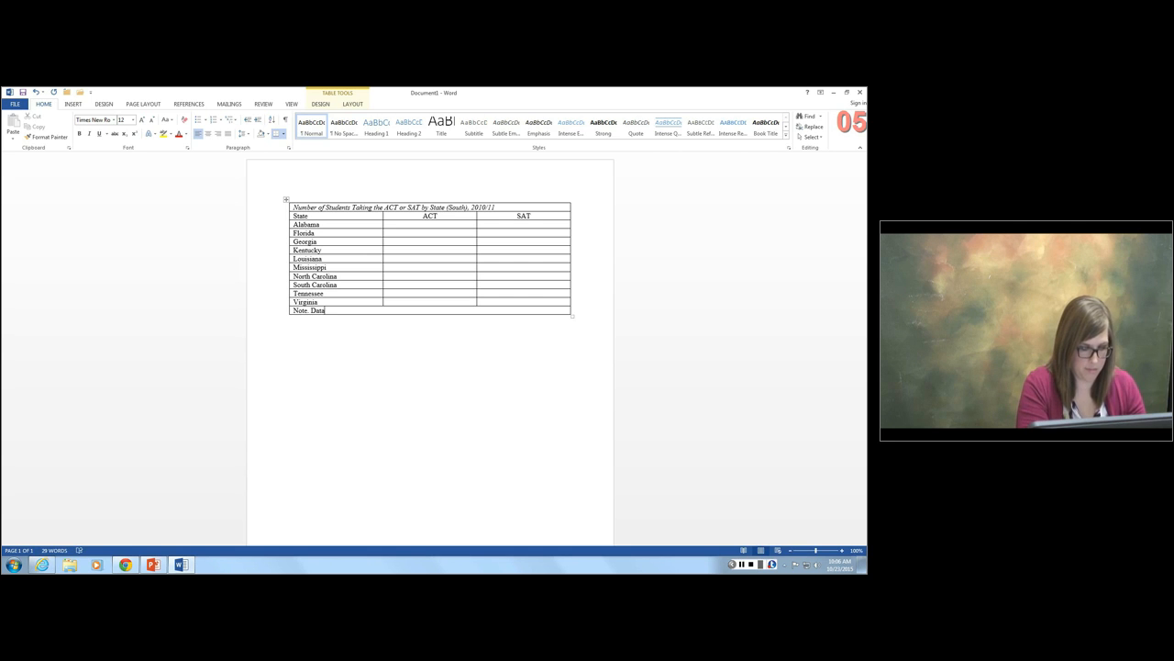
{"action": "type", "text": "do not inc"}
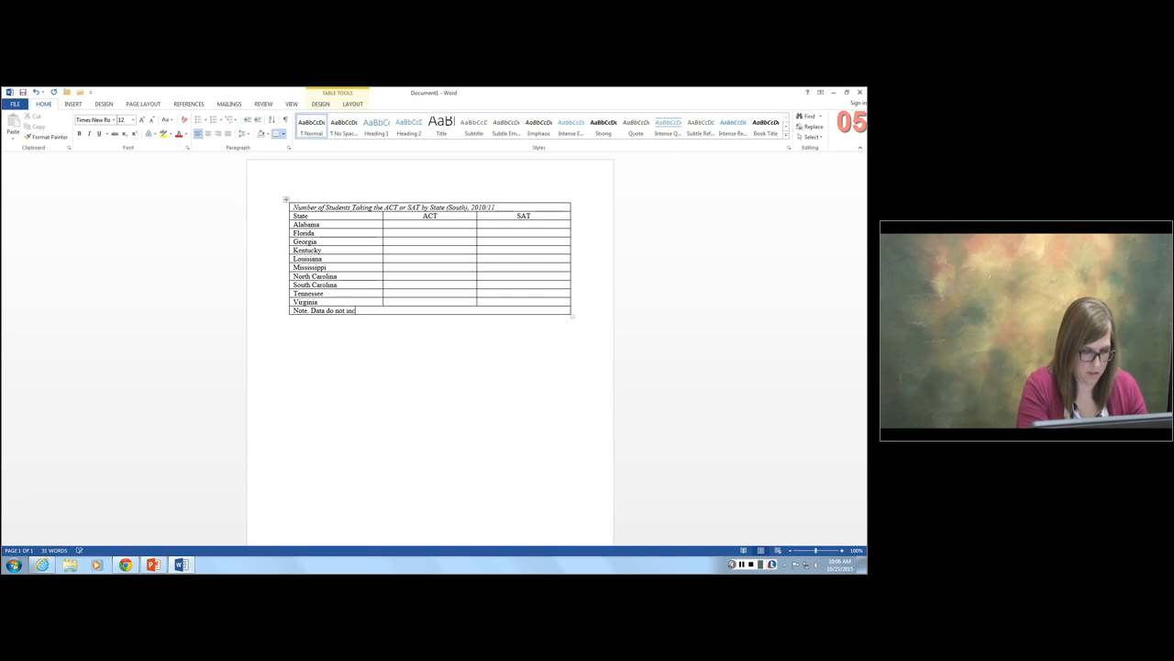
{"action": "type", "text": "lude stud"}
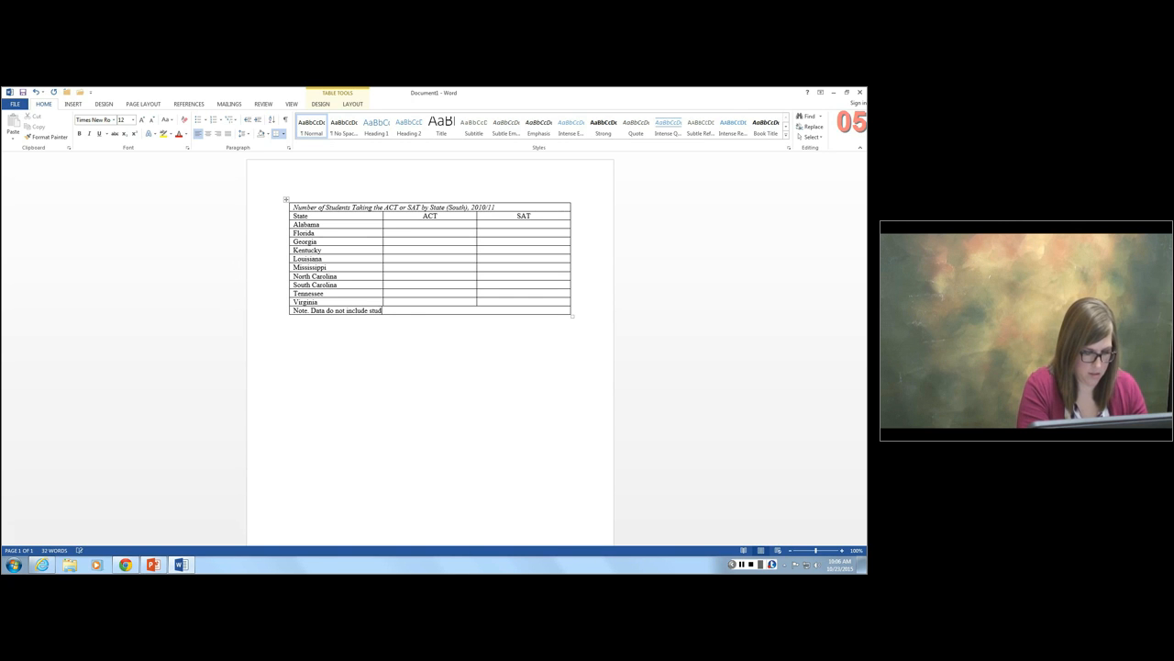
{"action": "type", "text": "ents who may ha"}
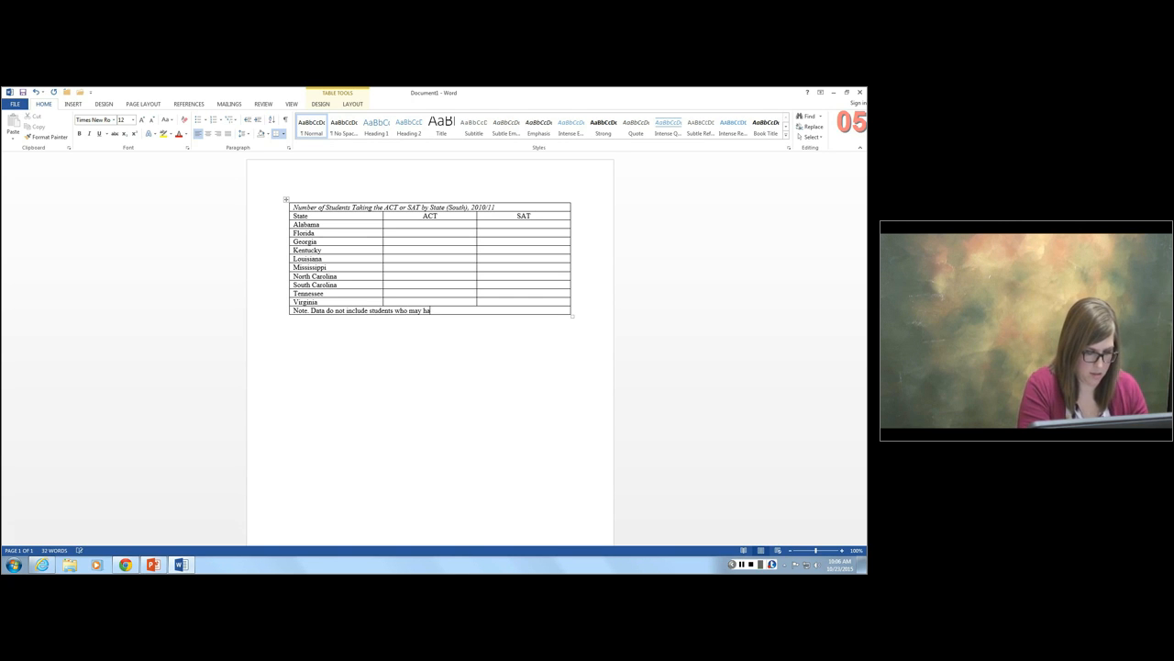
{"action": "type", "text": "ve taken the test out of state."}
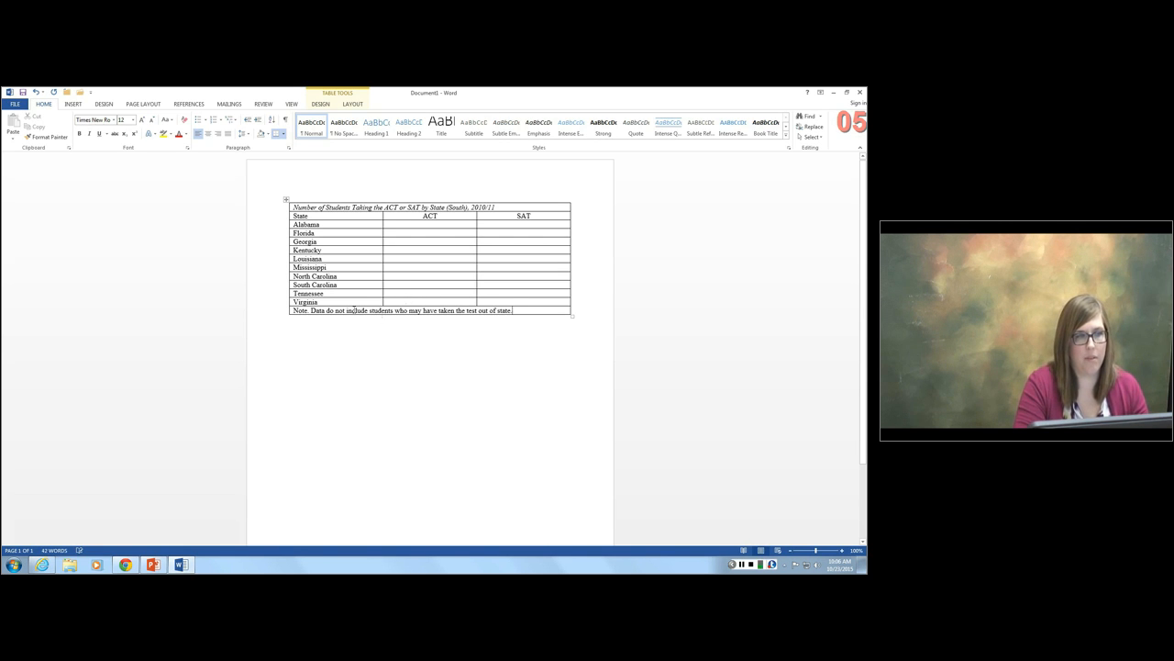
- Reduce the font size of the table note in the last row to 10
{"action": "left_click_drag", "start_coordinate": [291, 310], "coordinate": [513, 311]}
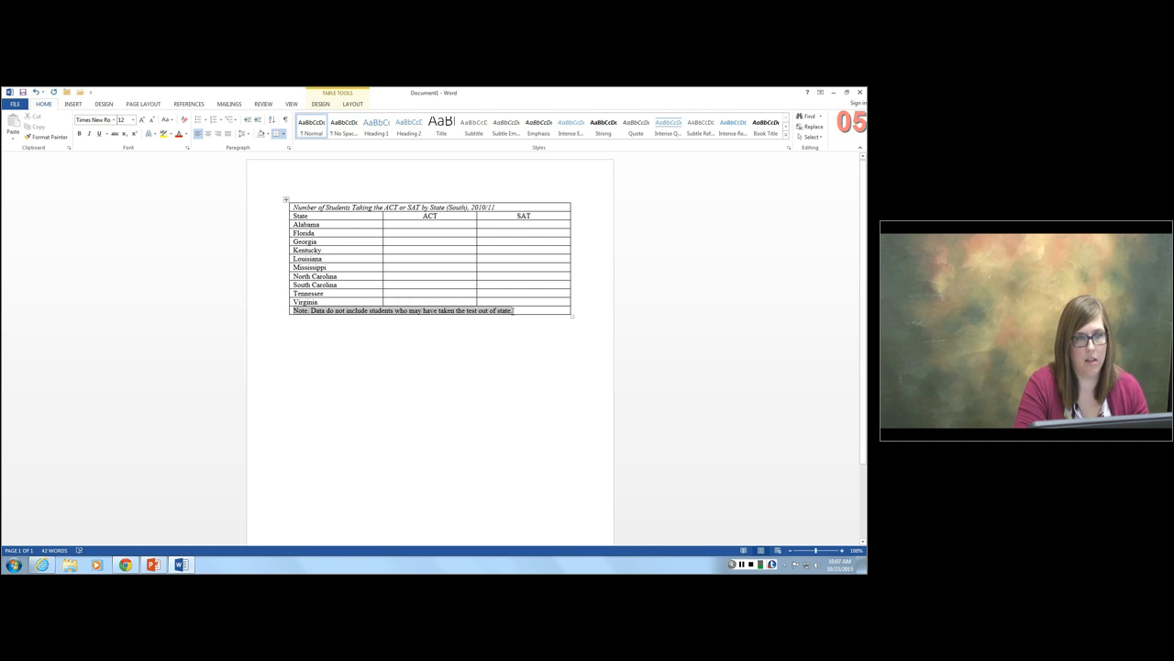
{"action": "left_click", "coordinate": [151, 121]}
{"action": "left_click", "coordinate": [151, 121]}
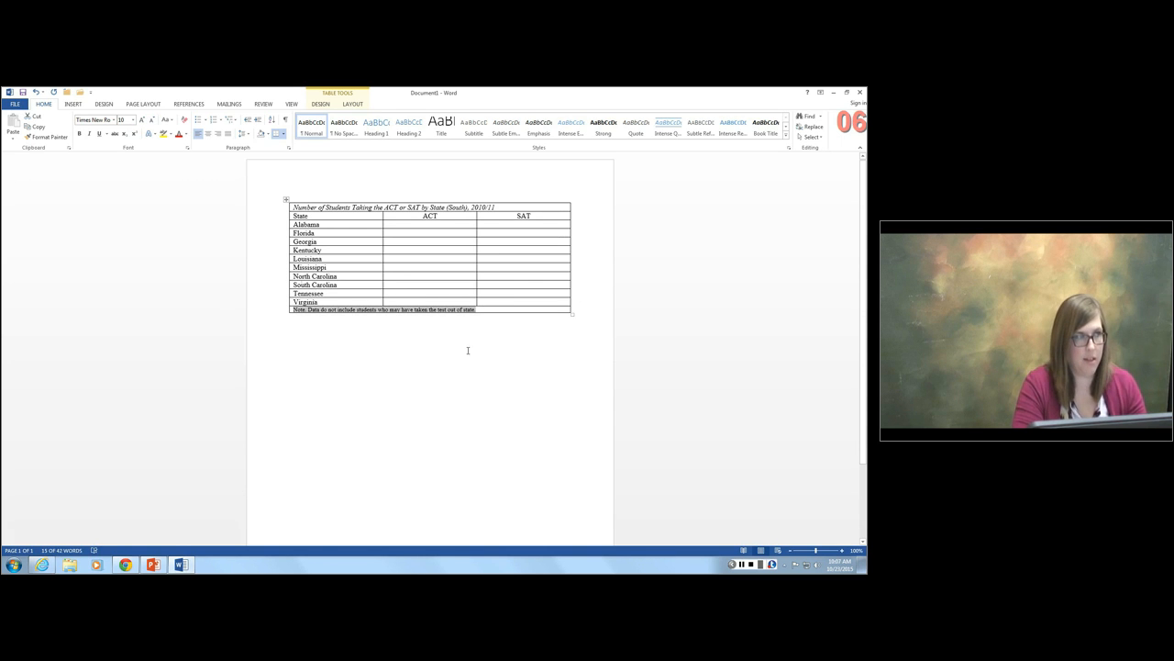
{"action": "left_click", "coordinate": [319, 319]}
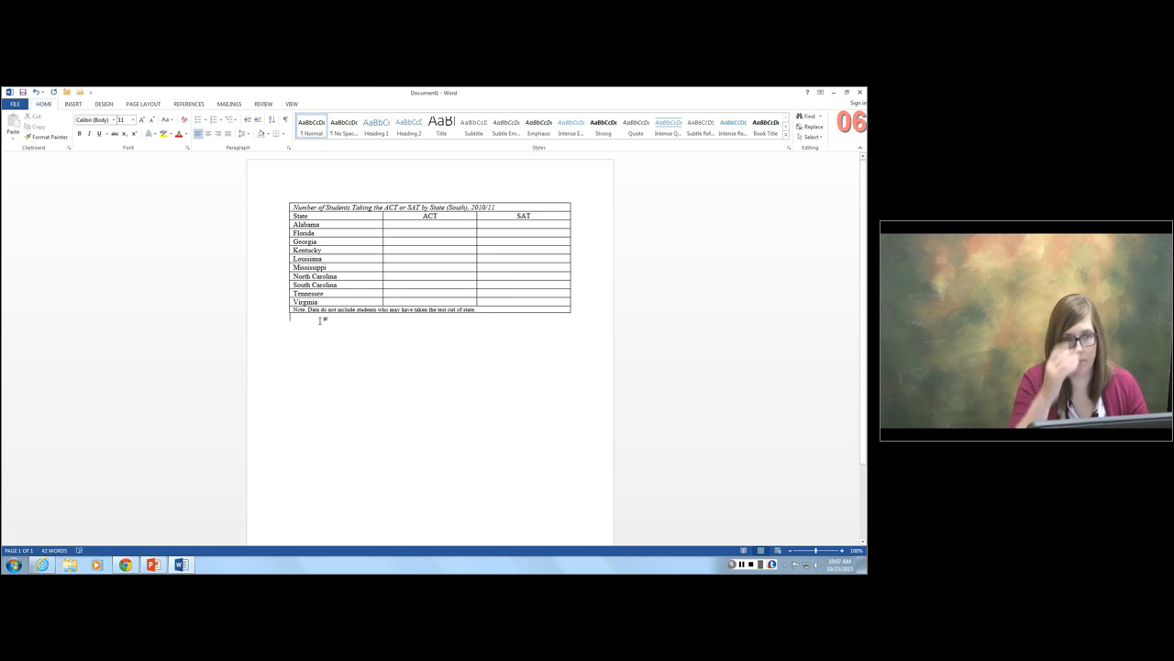
- Enter the ACT values 350 for Alabama and 5,151 for Florida, with a thousands comma in the latter
{"action": "left_click", "coordinate": [407, 223]}
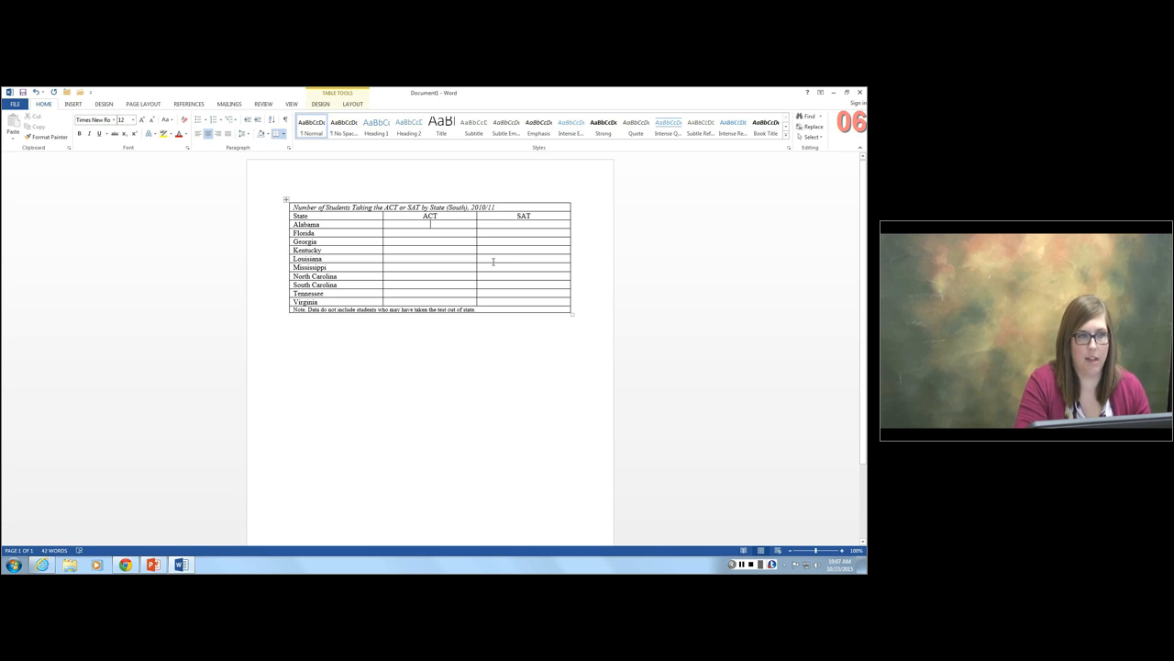
{"action": "left_click", "coordinate": [430, 284]}
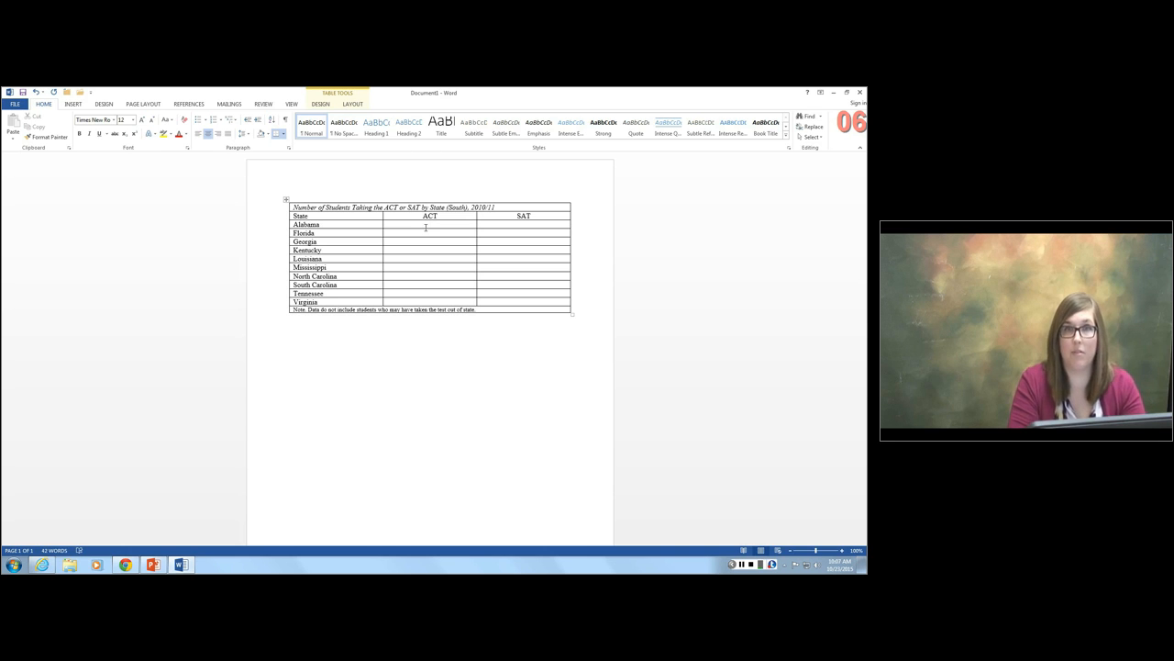
{"action": "left_click", "coordinate": [426, 226]}
{"action": "type", "text": "350"}
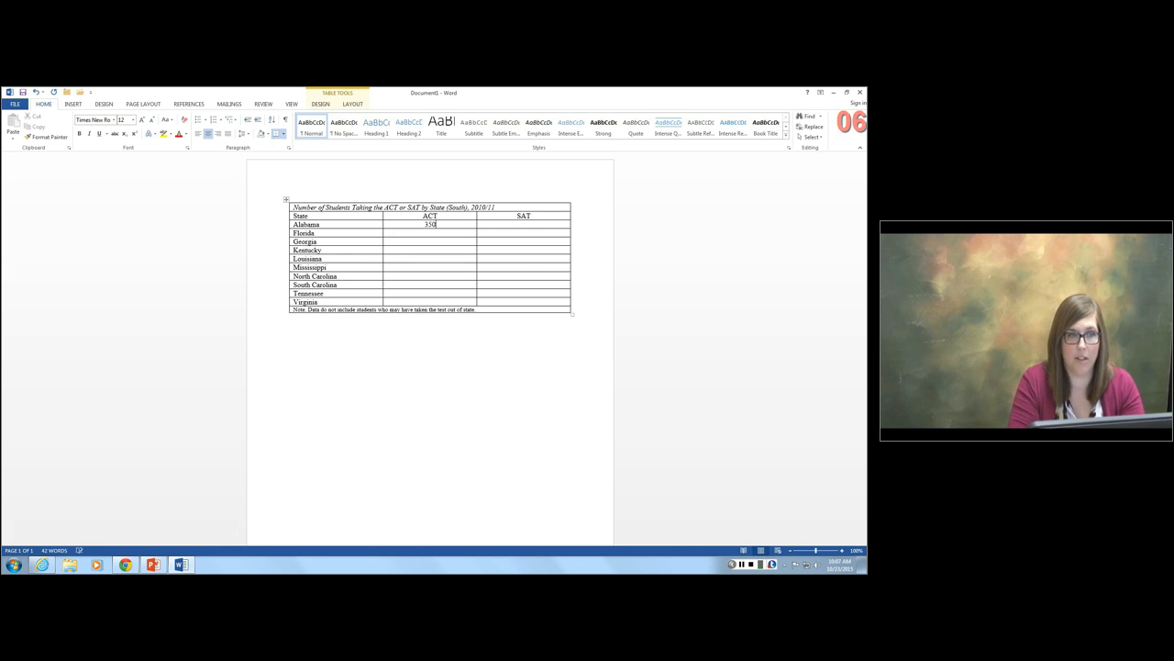
{"action": "key", "text": "Down"}
{"action": "type", "text": "5151"}
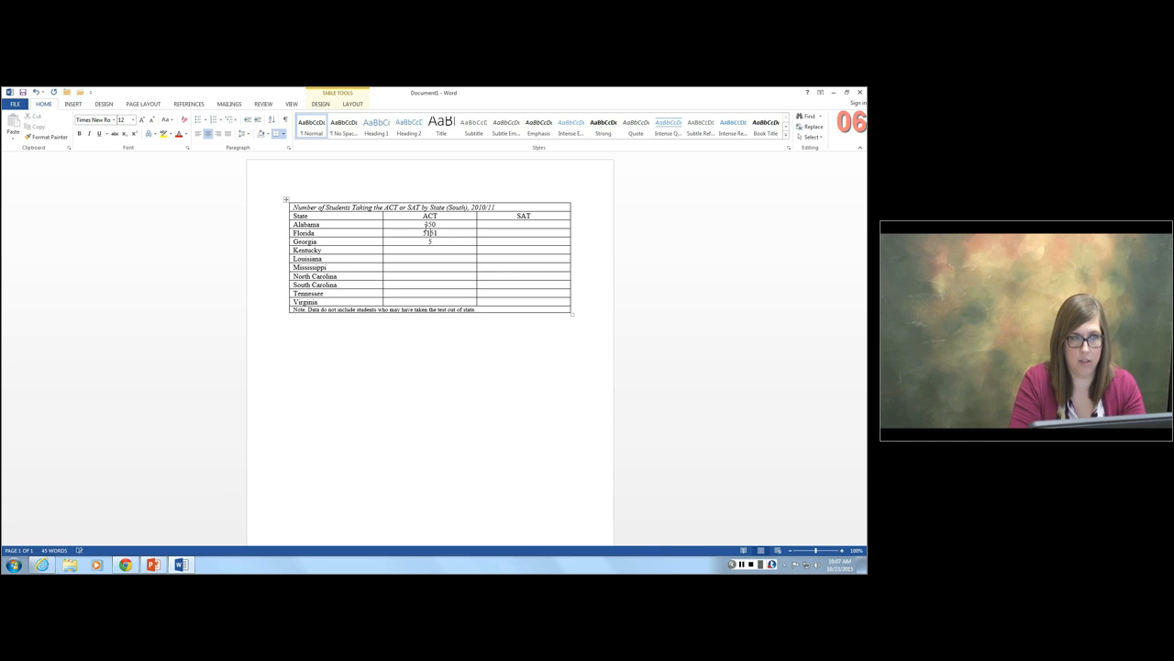
{"action": "left_click", "coordinate": [426, 233]}
{"action": "type", "text": ","}
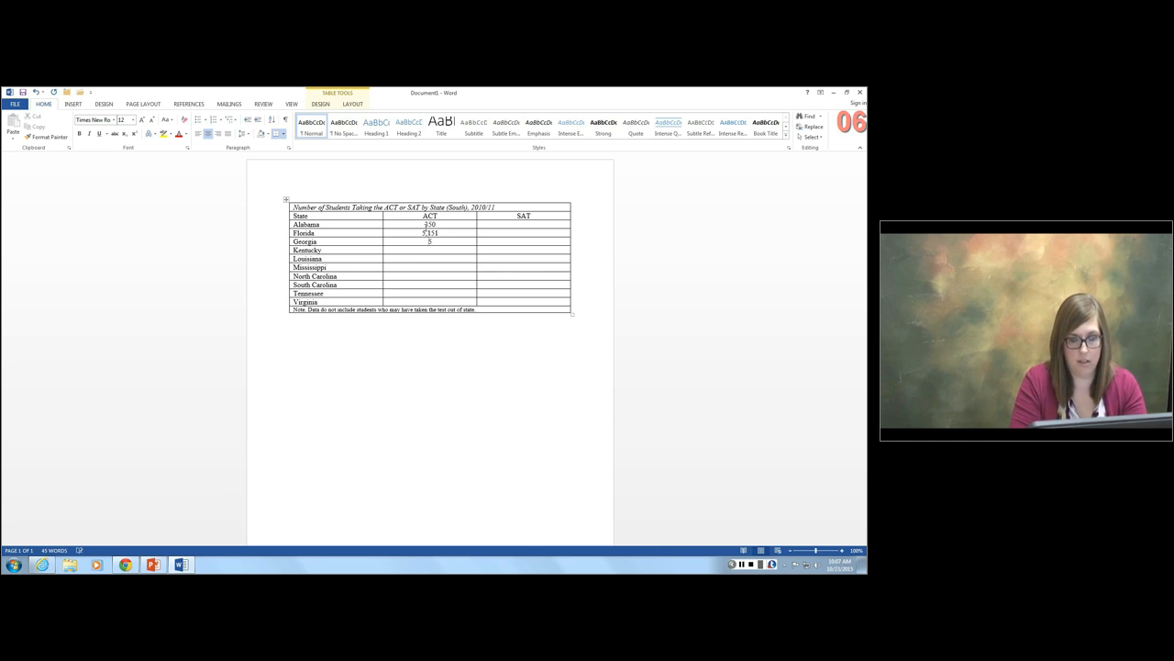
- Fill in the ACT column with 5,525 for Georgia, 222 for Kentucky and 586 for Louisiana
{"action": "left_click", "coordinate": [430, 241]}
{"action": "type", "text": "525"}
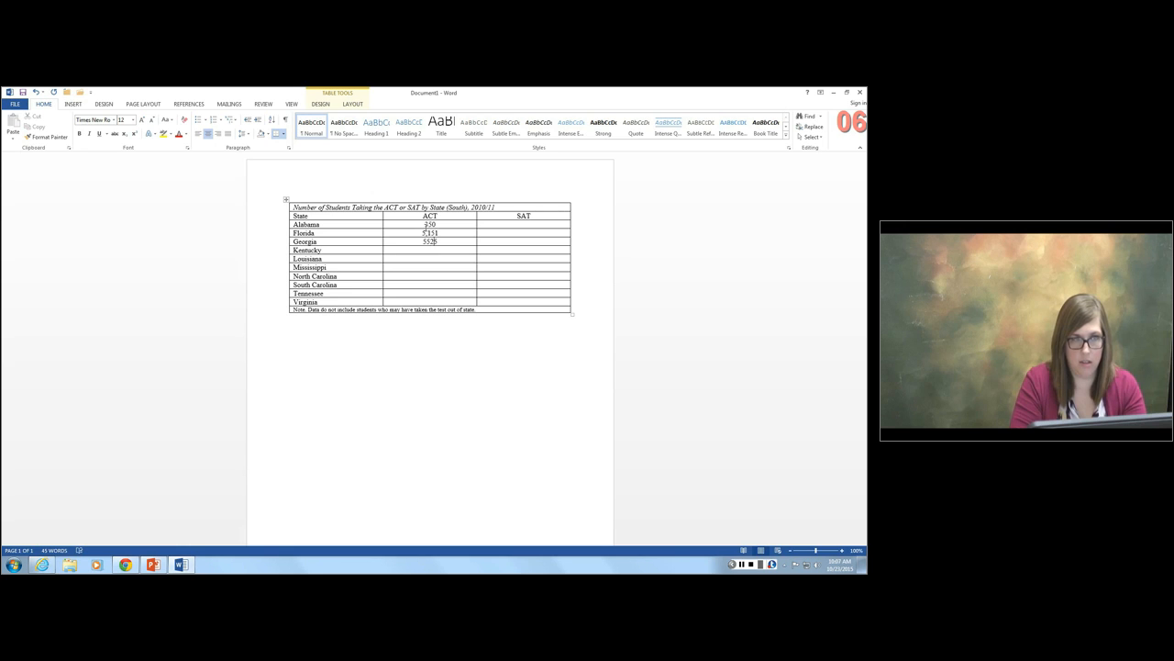
{"action": "left_click", "coordinate": [425, 242]}
{"action": "type", "text": ","}
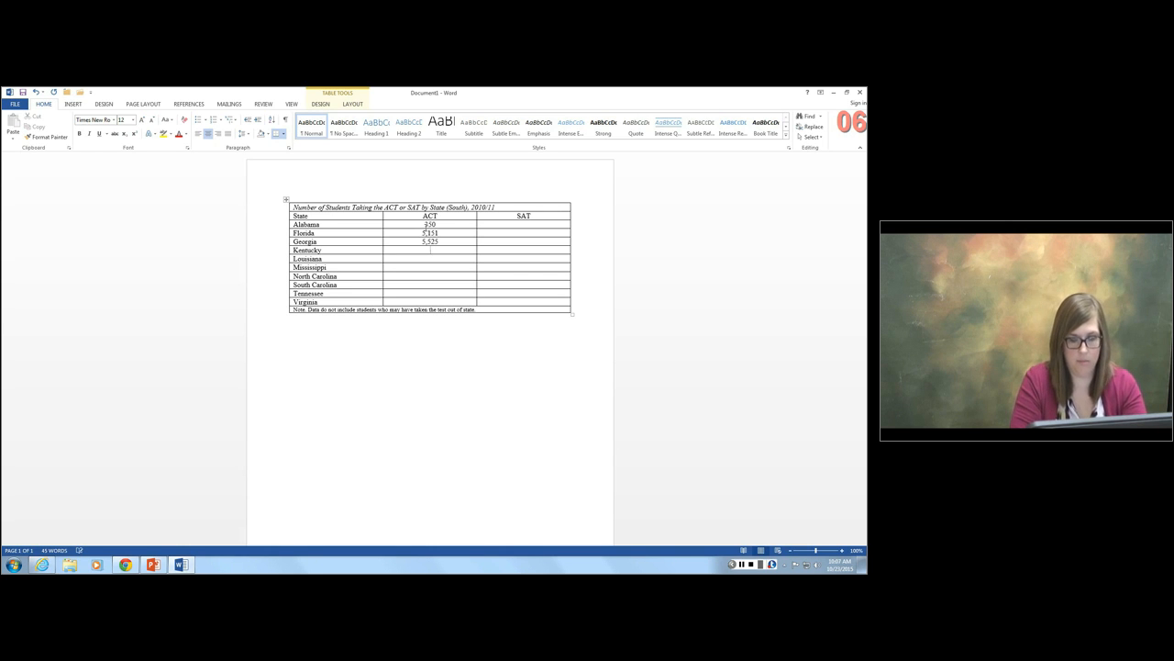
{"action": "left_click", "coordinate": [430, 249]}
{"action": "type", "text": "222"}
{"action": "left_click", "coordinate": [430, 258]}
{"action": "type", "text": "586"}
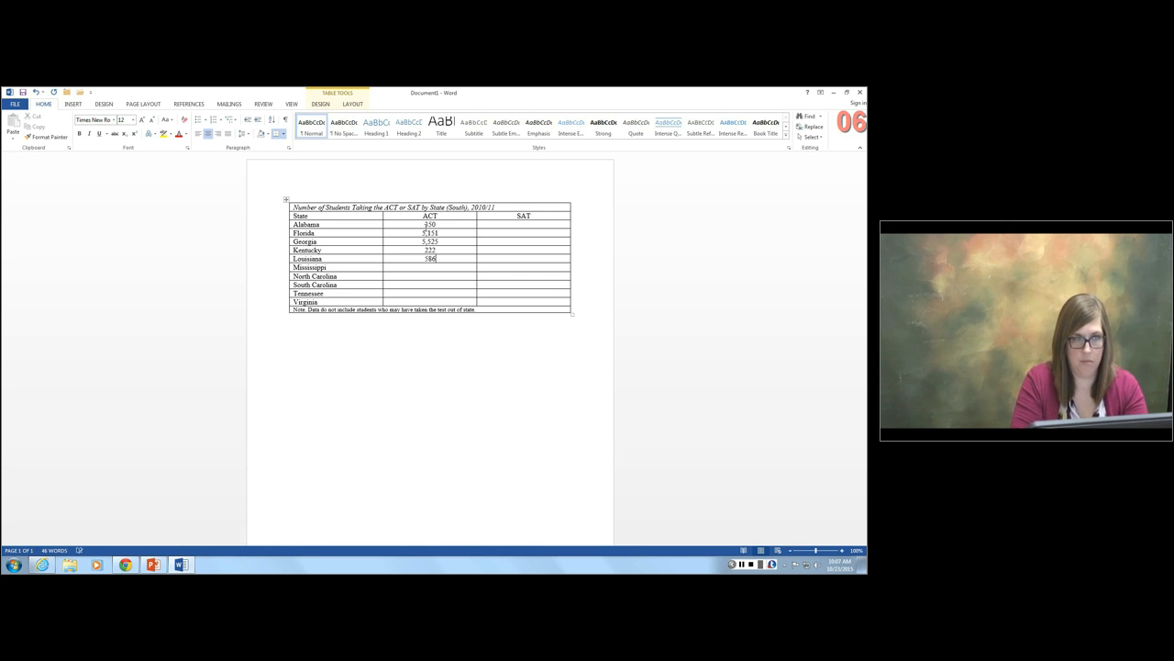
- Enter the ACT values 365 for Mississippi and 2,454 for North Carolina, with a thousands comma in the latter
{"action": "left_click", "coordinate": [430, 266]}
{"action": "type", "text": "345"}
{"action": "left_click", "coordinate": [430, 275]}
{"action": "type", "text": "2454"}
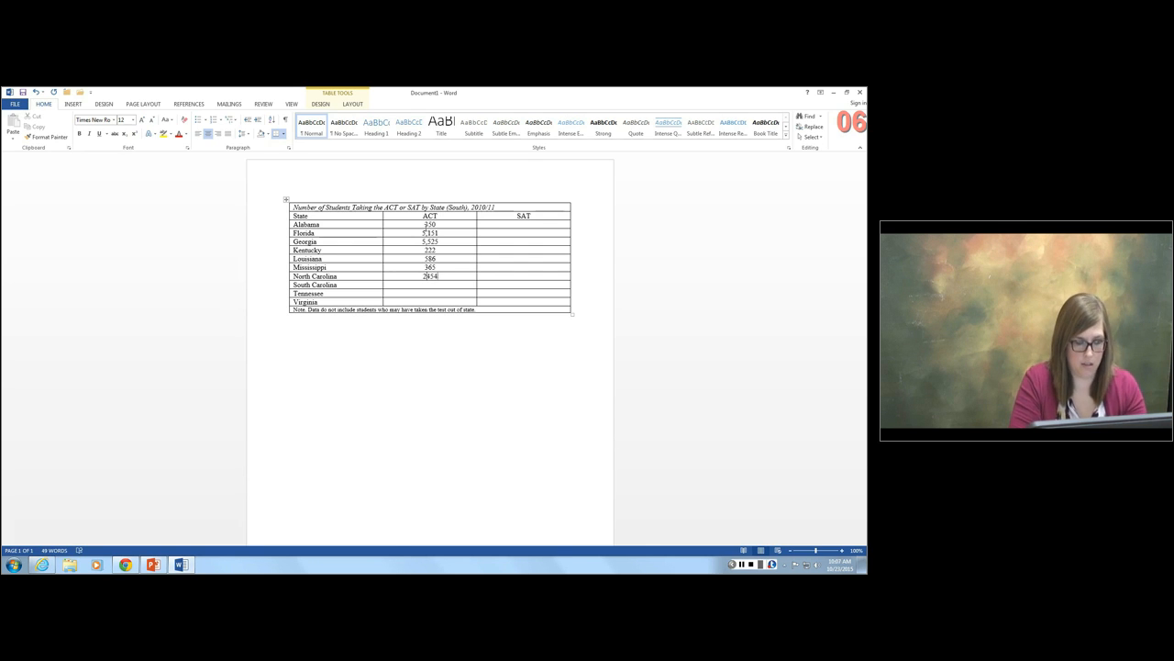
{"action": "left_click", "coordinate": [425, 275]}
{"action": "type", "text": ","}
- Complete the ACT column with 859 for South Carolina, 635 for Tennessee and 947 for Virginia
{"action": "left_click", "coordinate": [430, 284]}
{"action": "type", "text": "85"}
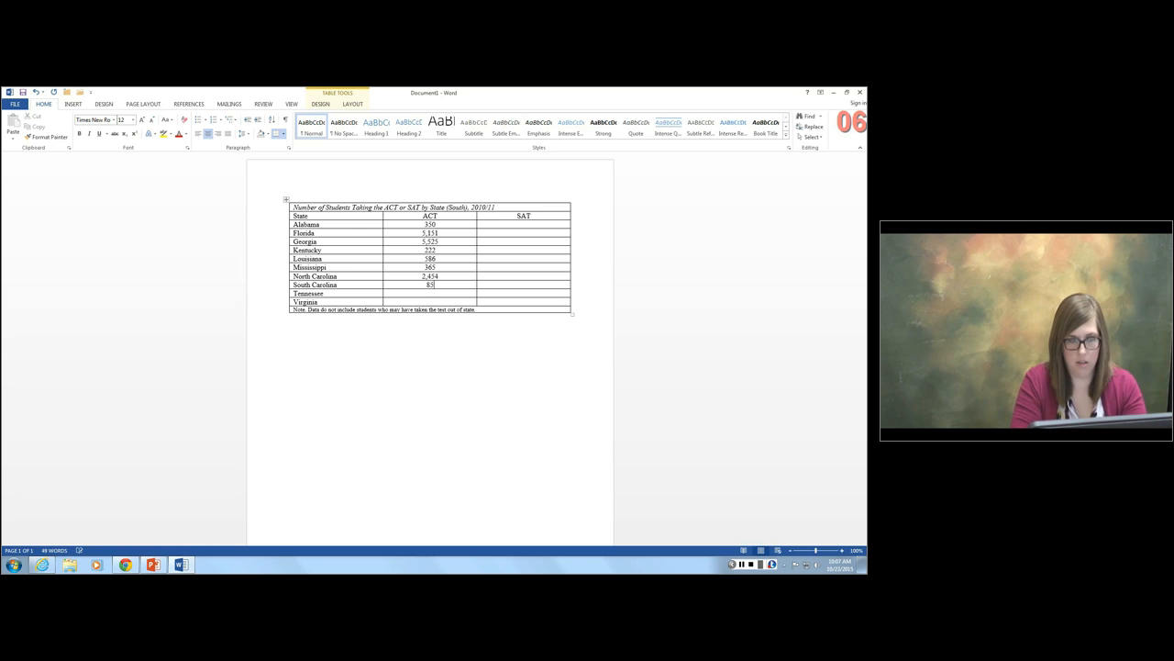
{"action": "type", "text": "9635"}
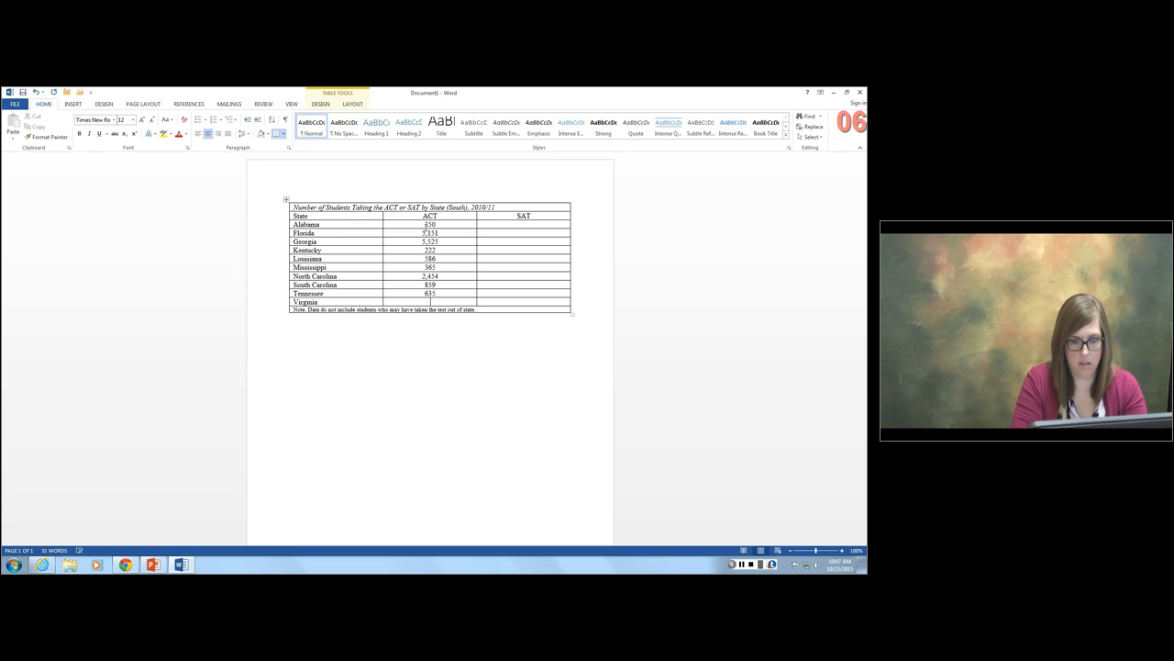
{"action": "type", "text": "947"}
- Enter the SAT value 3,528 for Virginia, including the thousands comma
{"action": "key", "text": "Tab"}
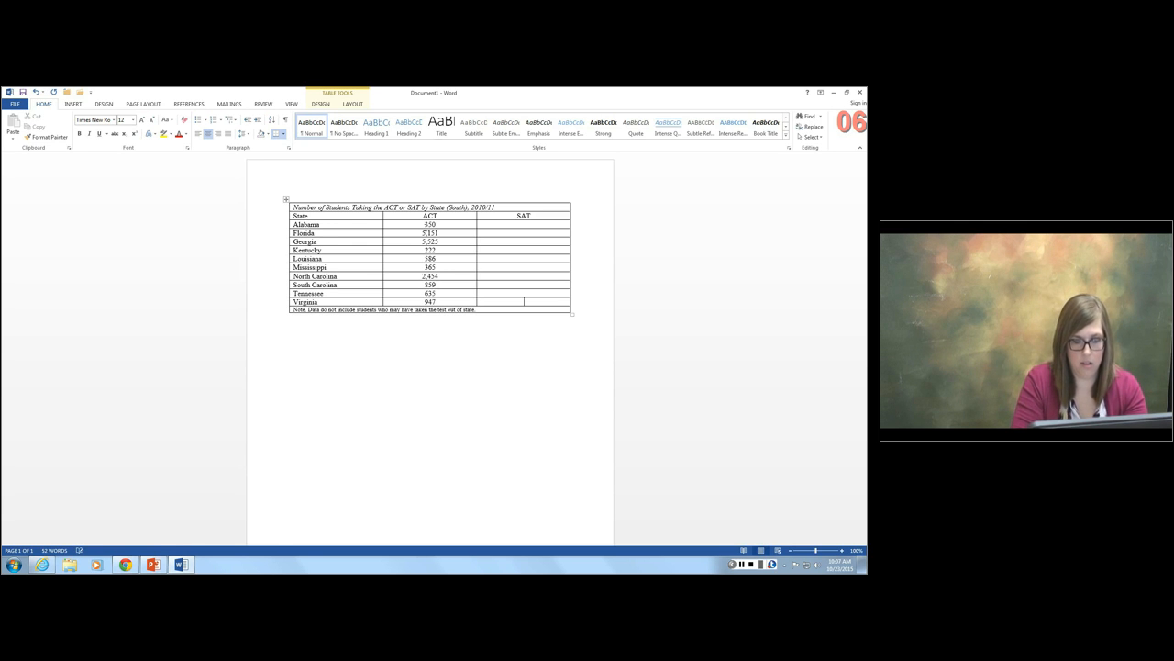
{"action": "type", "text": "3528"}
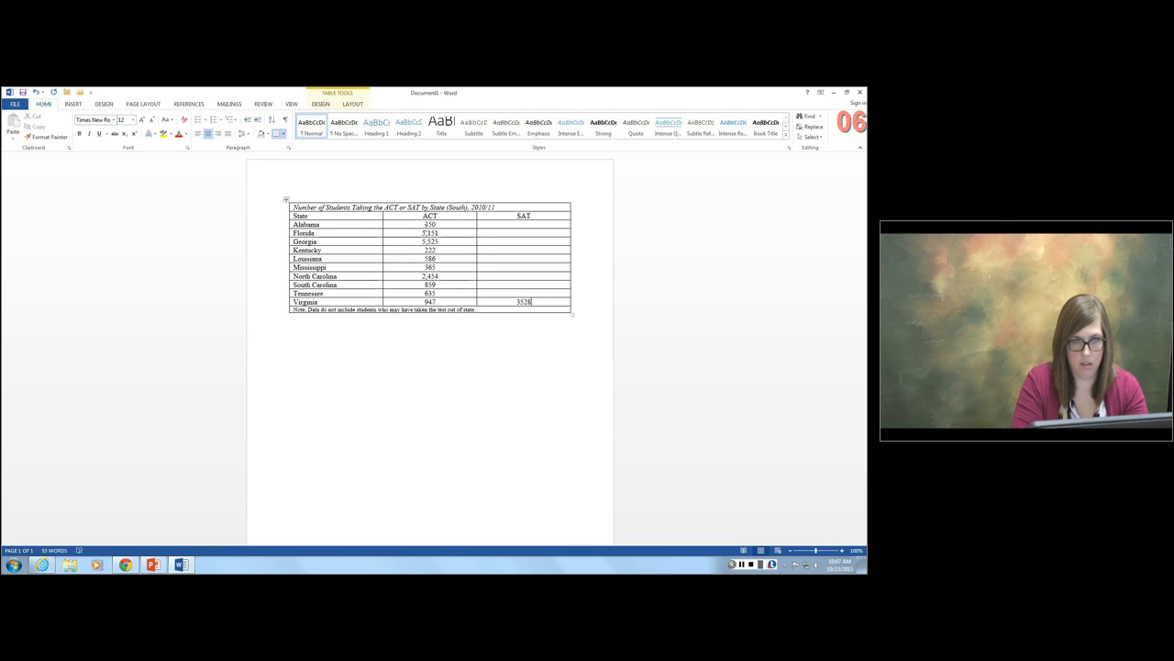
{"action": "key", "text": "Left"}
{"action": "key", "text": "Left"}
{"action": "key", "text": "Left"}
{"action": "type", "text": ","}
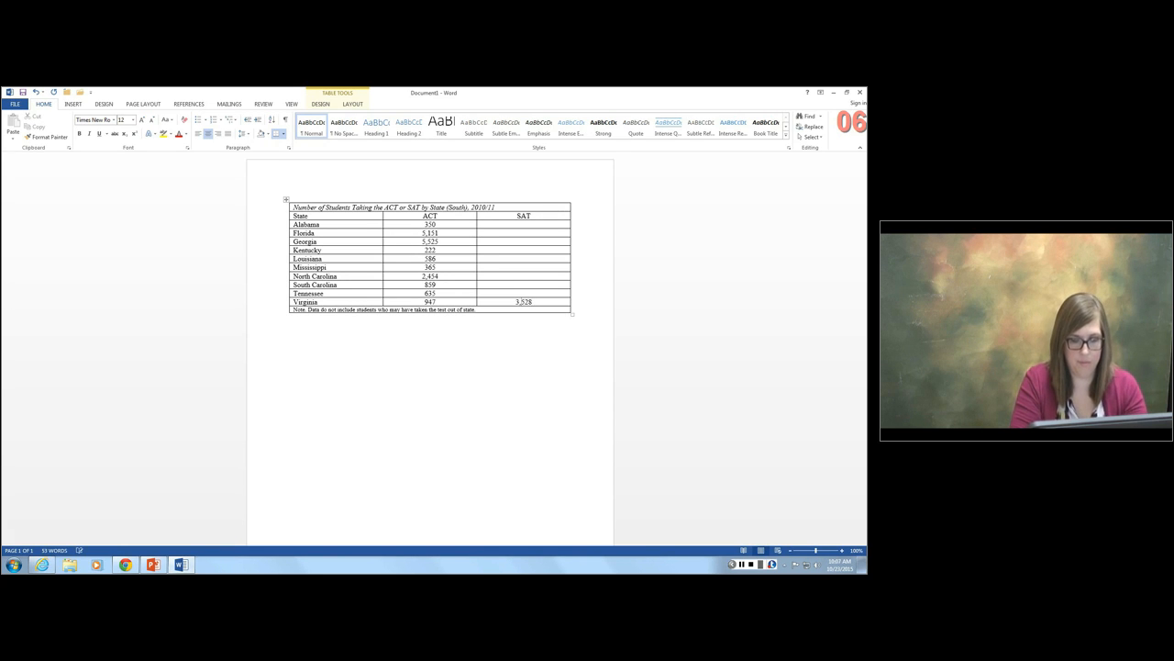
- Fill in the SAT column upward with 987 for Tennessee, 753 for South Carolina, 852 for North Carolina, 885 for Mississippi and 654 for Louisiana
{"action": "key", "text": "Up"}
{"action": "type", "text": "987"}
{"action": "key", "text": "Up"}
{"action": "type", "text": "753"}
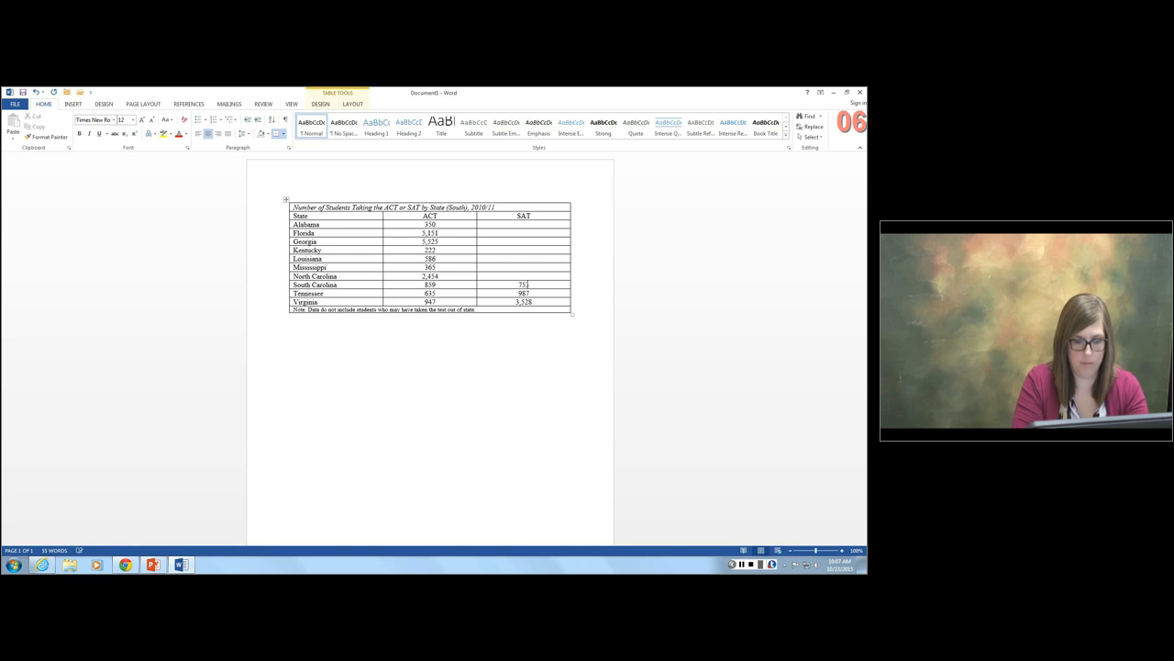
{"action": "key", "text": "Up"}
{"action": "type", "text": "852885654"}
{"action": "key", "text": "Up"}
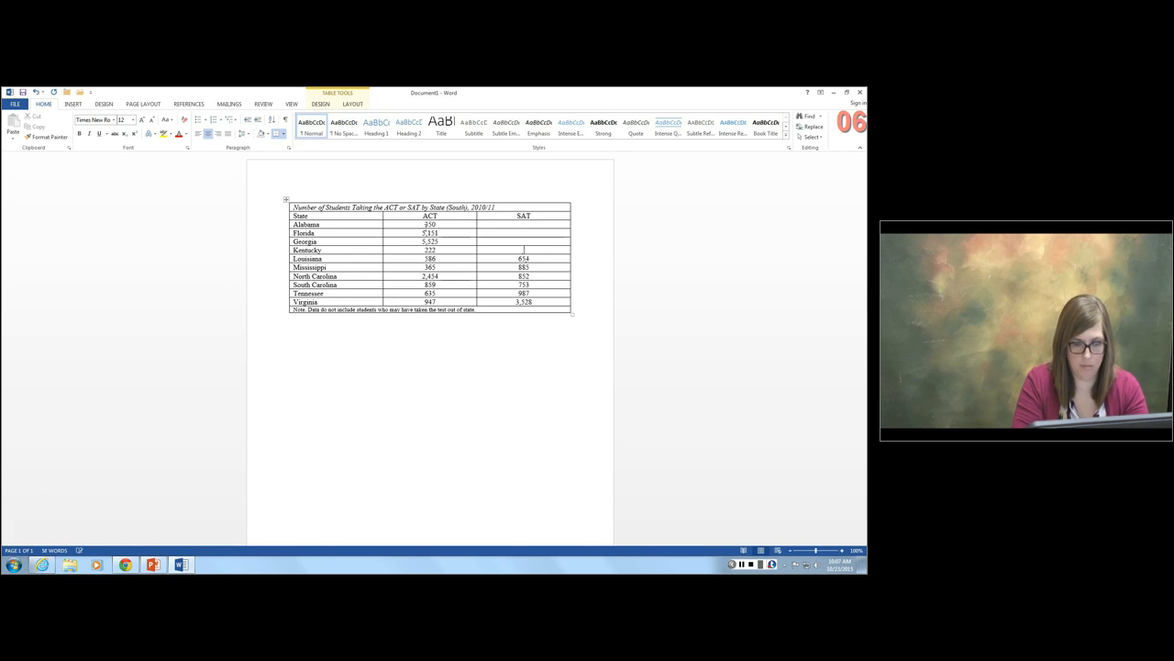
- Complete the SAT column with 532 for Kentucky, 687 for Georgia, 412 for Florida and 463 for Alabama
{"action": "type", "text": "532"}
{"action": "key", "text": "Up"}
{"action": "type", "text": "687"}
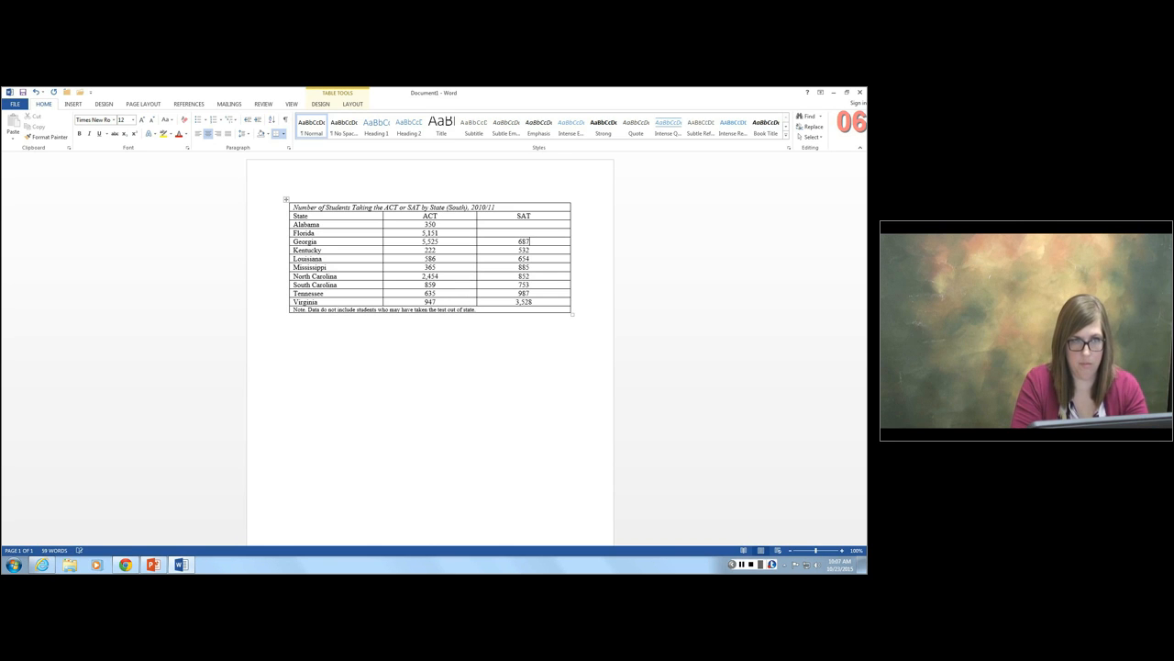
{"action": "type", "text": "41"}
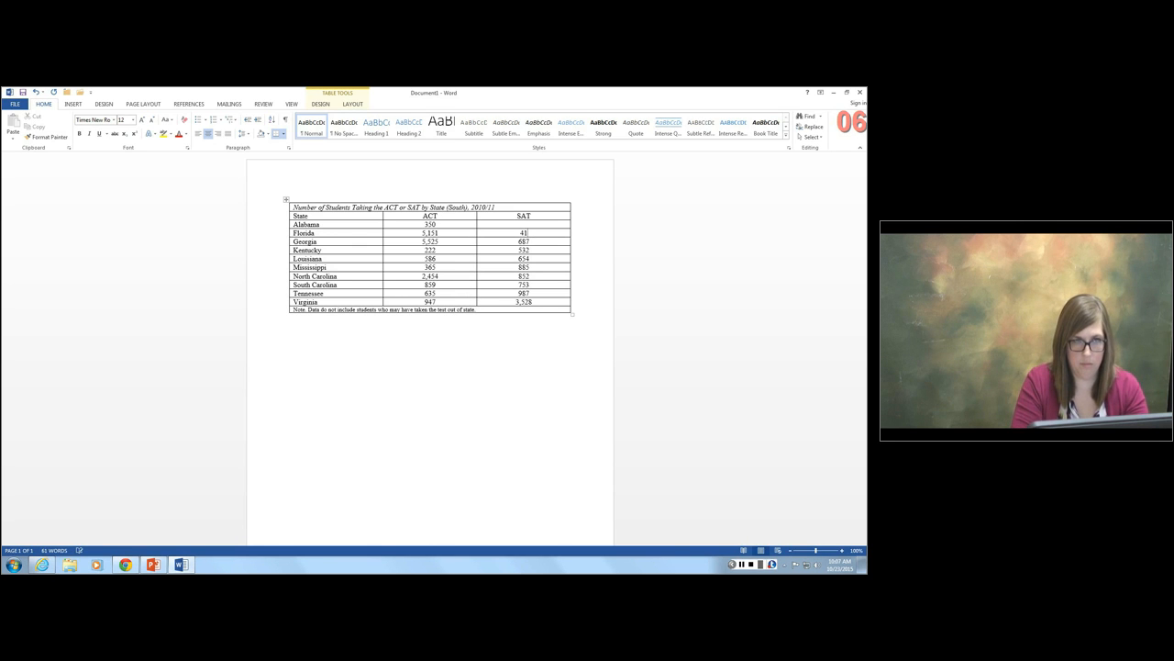
{"action": "type", "text": "246"}
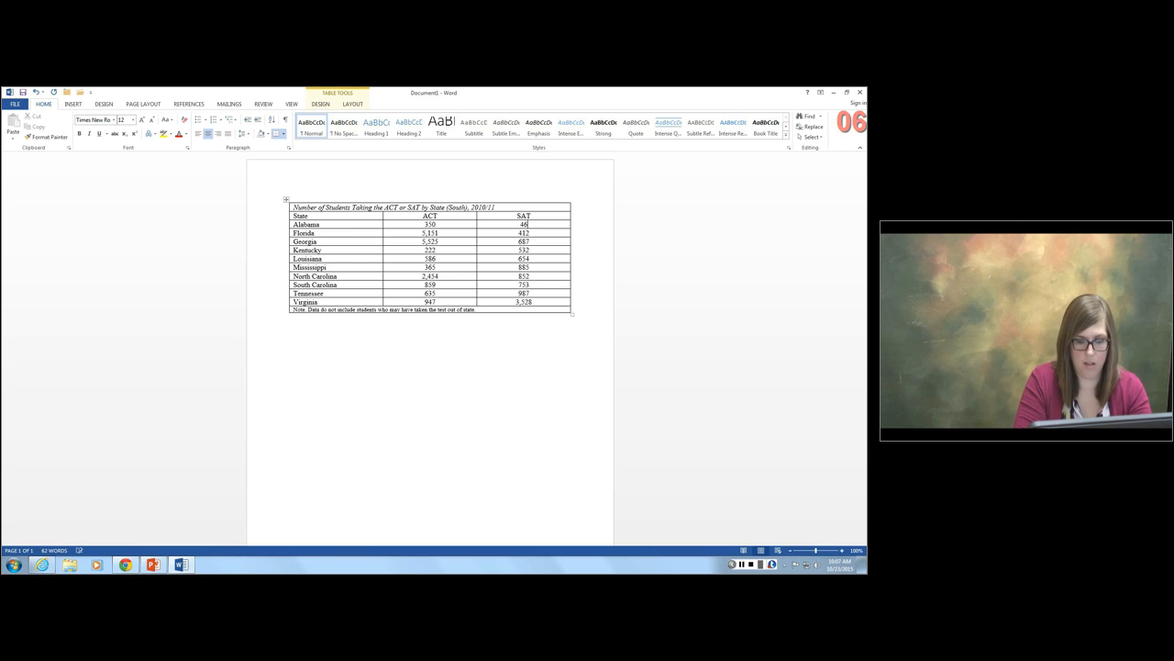
{"action": "type", "text": "3"}
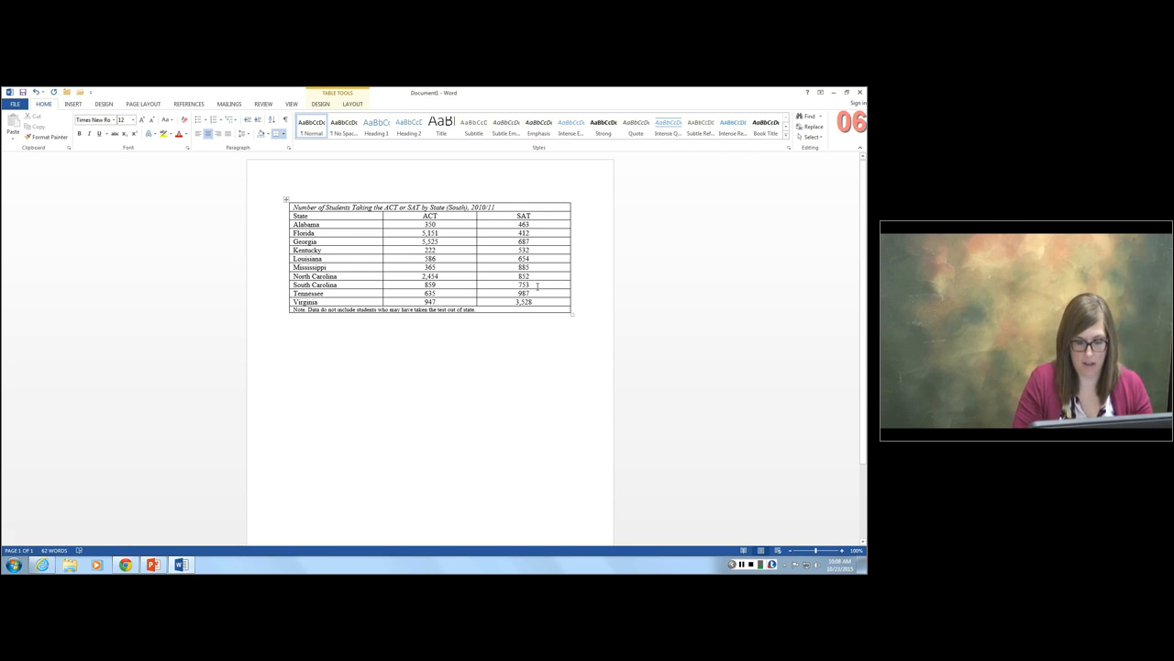
{"action": "left_click", "coordinate": [537, 286]}
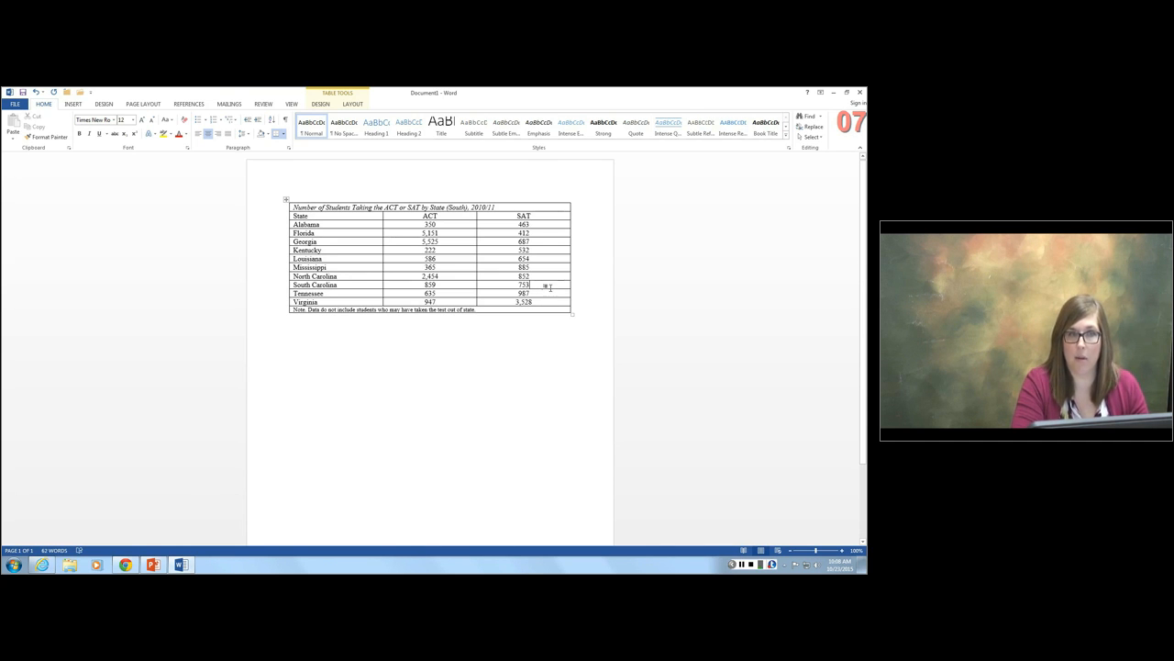
- Make the table's title row and the State, ACT and SAT heading row slightly taller
{"action": "left_click_drag", "start_coordinate": [292, 211], "coordinate": [292, 214]}
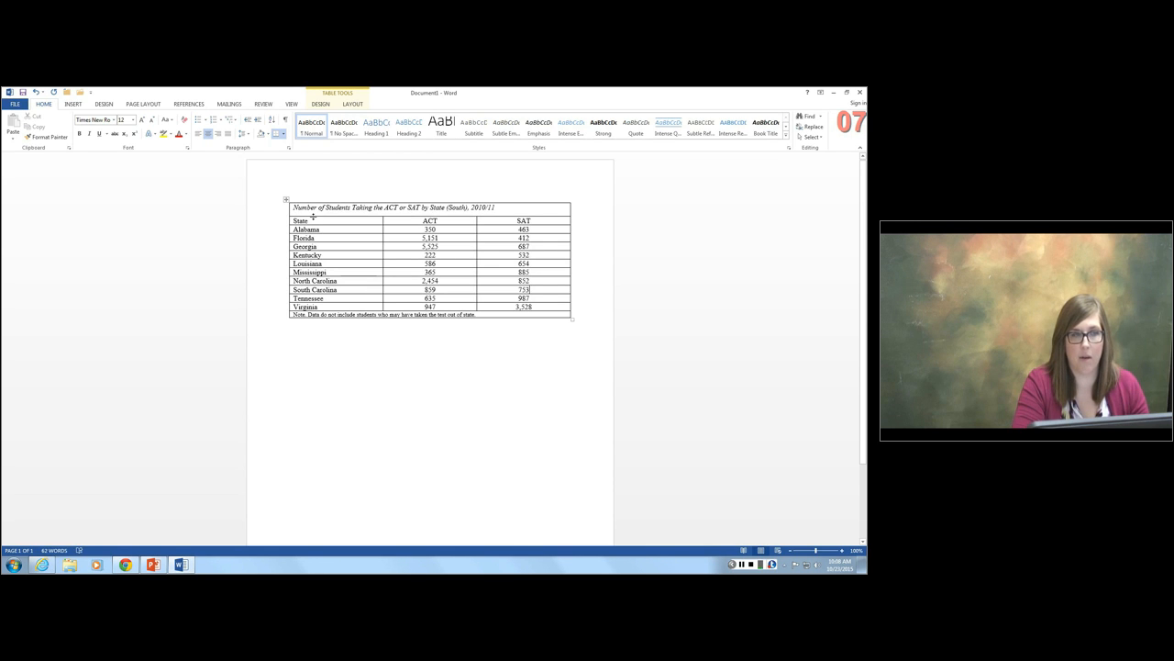
{"action": "left_click", "coordinate": [843, 550]}
{"action": "left_click", "coordinate": [843, 550]}
{"action": "left_click", "coordinate": [843, 551]}
{"action": "left_click", "coordinate": [843, 550]}
{"action": "left_click", "coordinate": [843, 550]}
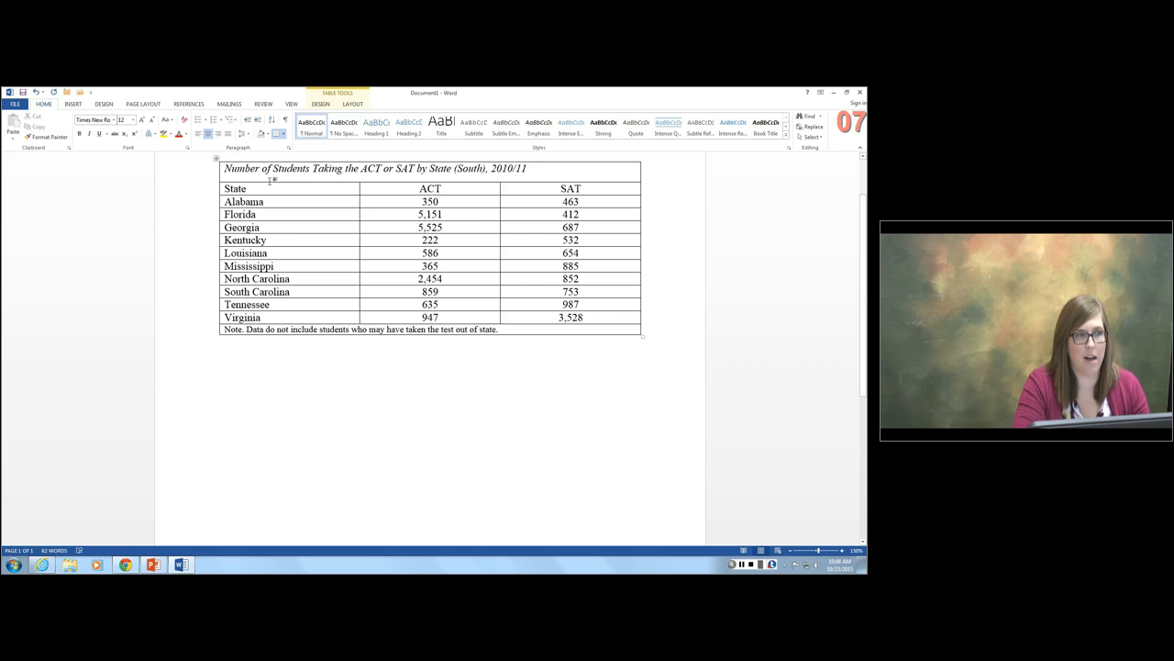
{"action": "mouse_move", "coordinate": [270, 180]}
{"action": "left_mouse_down"}
{"action": "mouse_move", "coordinate": [269, 306]}
{"action": "mouse_move", "coordinate": [283, 178]}
{"action": "left_mouse_up"}
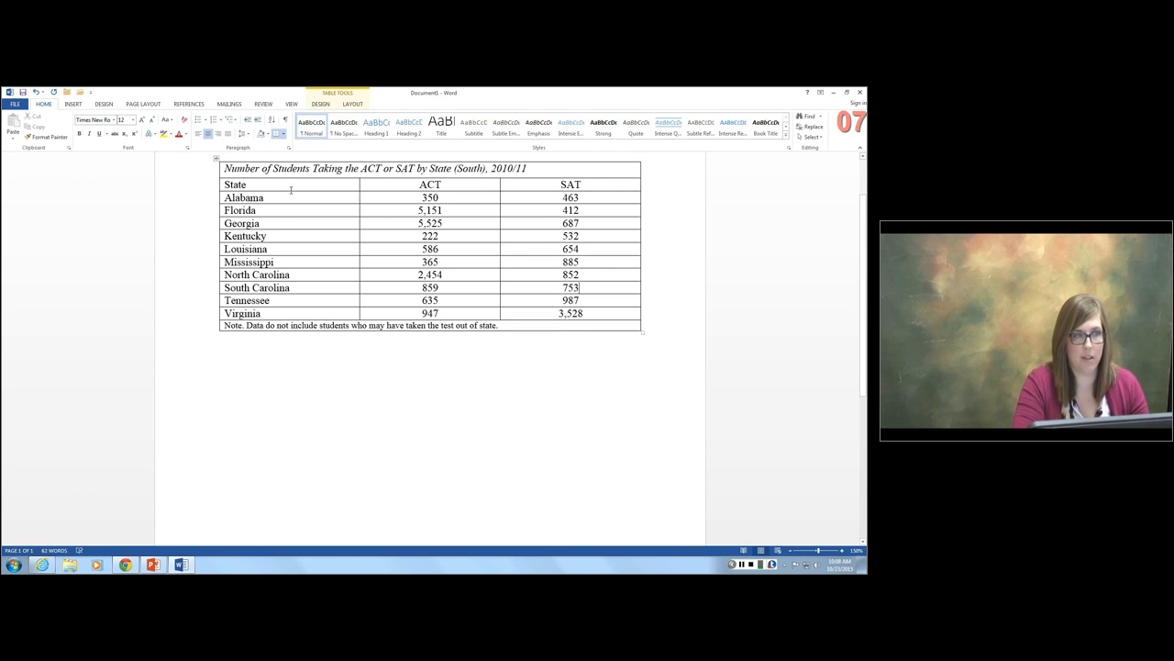
{"action": "left_click_drag", "start_coordinate": [289, 192], "coordinate": [289, 197]}
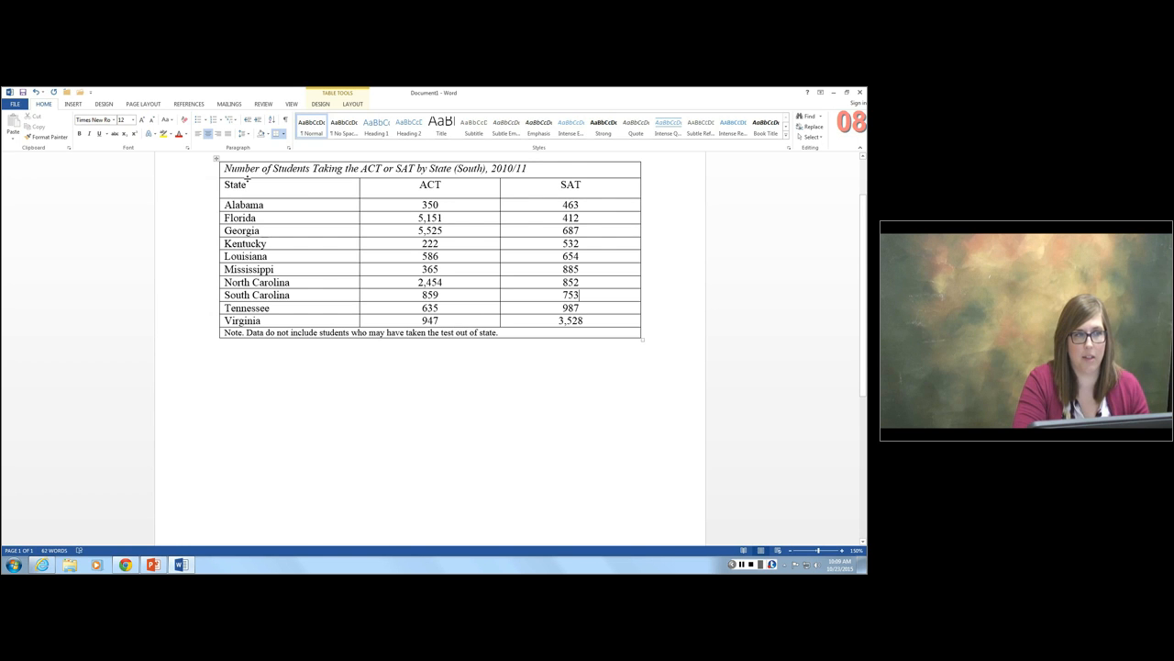
{"action": "left_click_drag", "start_coordinate": [247, 179], "coordinate": [248, 182]}
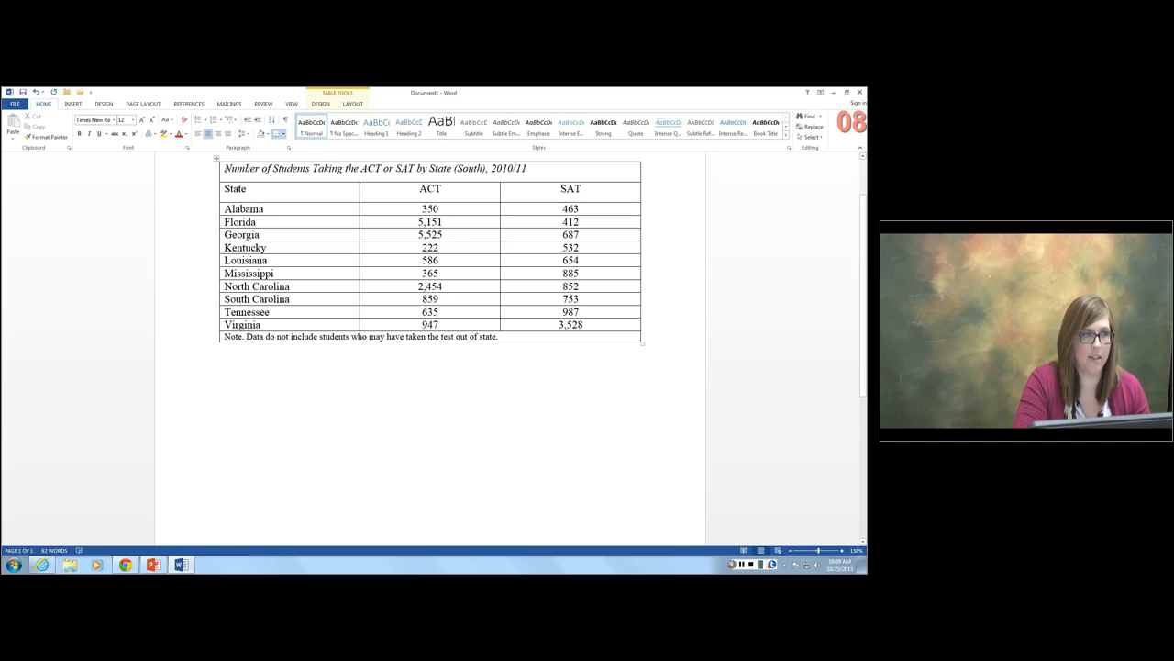
- Set the vertical alignment of the State, ACT and SAT heading cells to Center
{"action": "left_click_drag", "start_coordinate": [229, 188], "coordinate": [587, 189]}
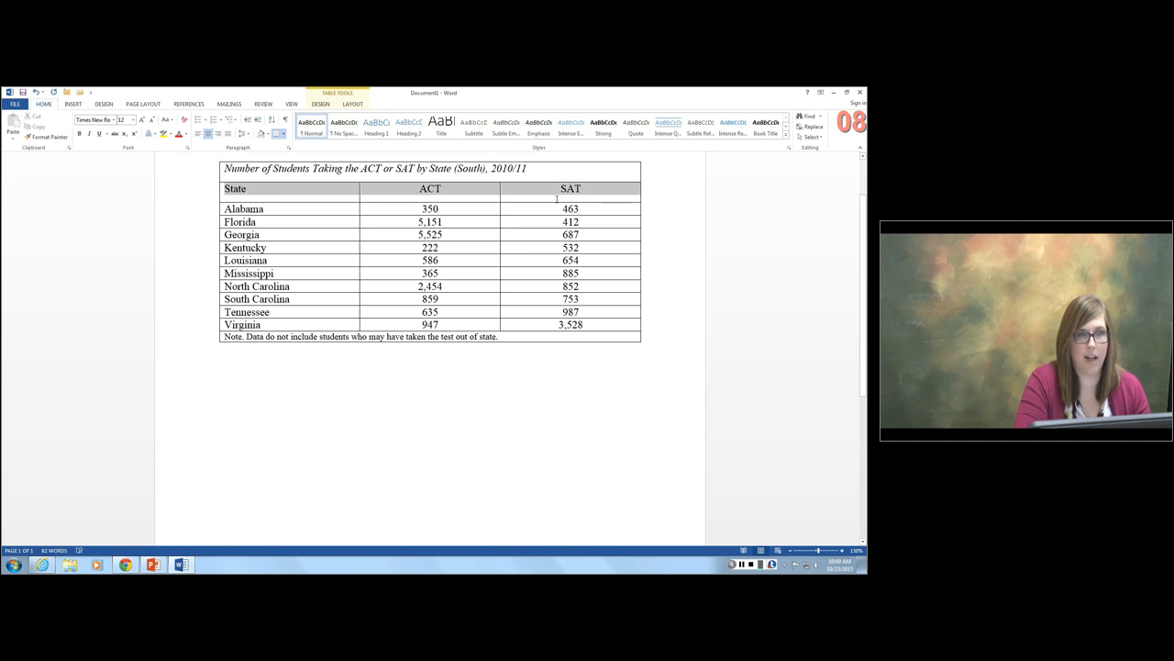
{"action": "right_click", "coordinate": [471, 189]}
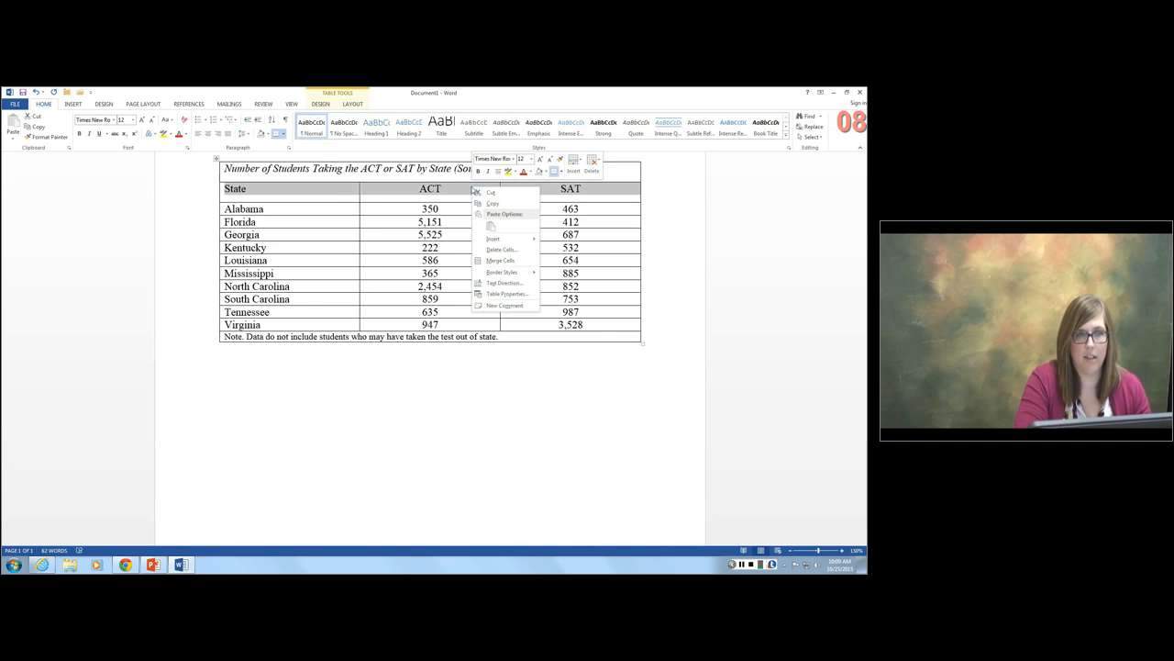
{"action": "left_click", "coordinate": [505, 293]}
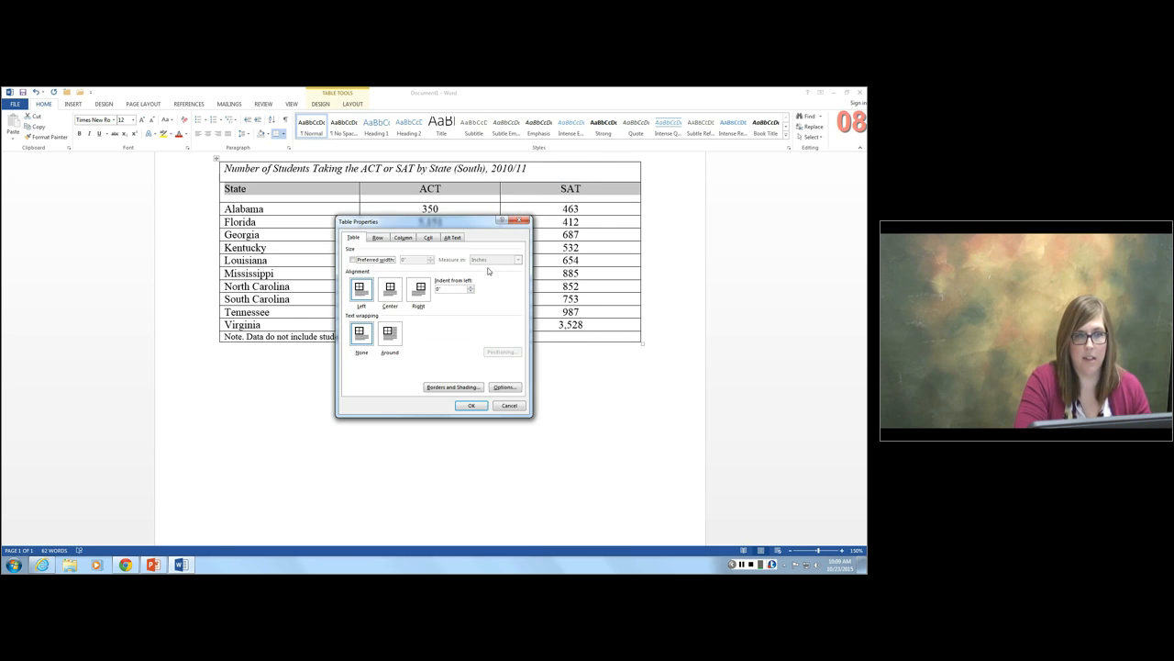
{"action": "left_click", "coordinate": [429, 238]}
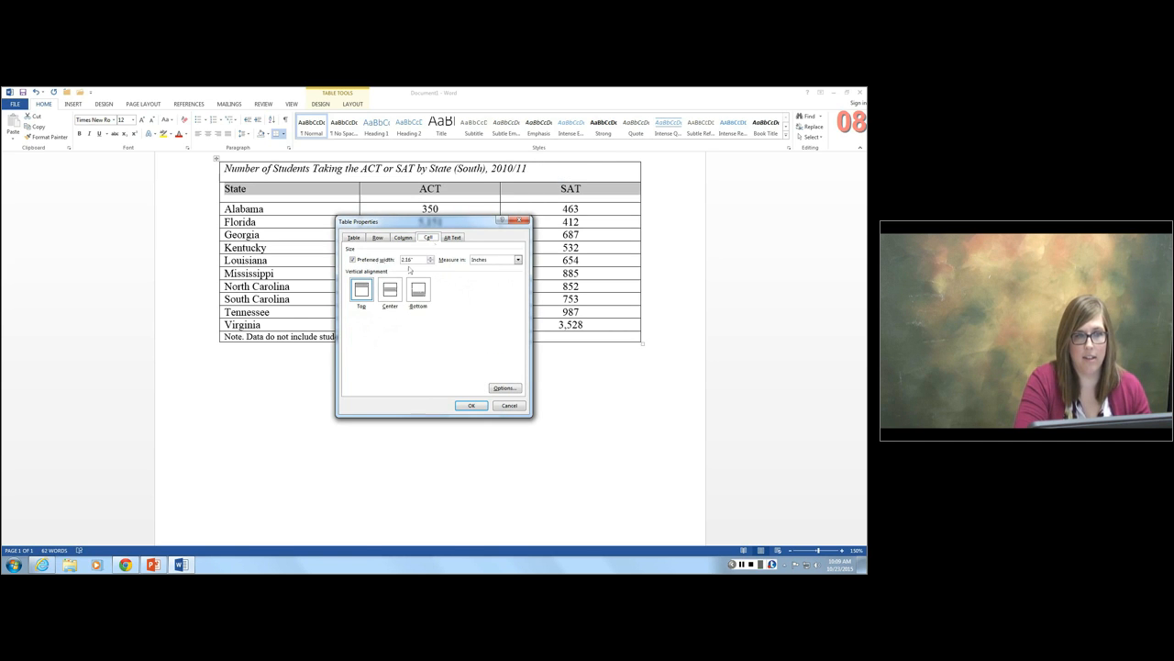
{"action": "left_click", "coordinate": [390, 289]}
{"action": "left_click", "coordinate": [471, 405]}
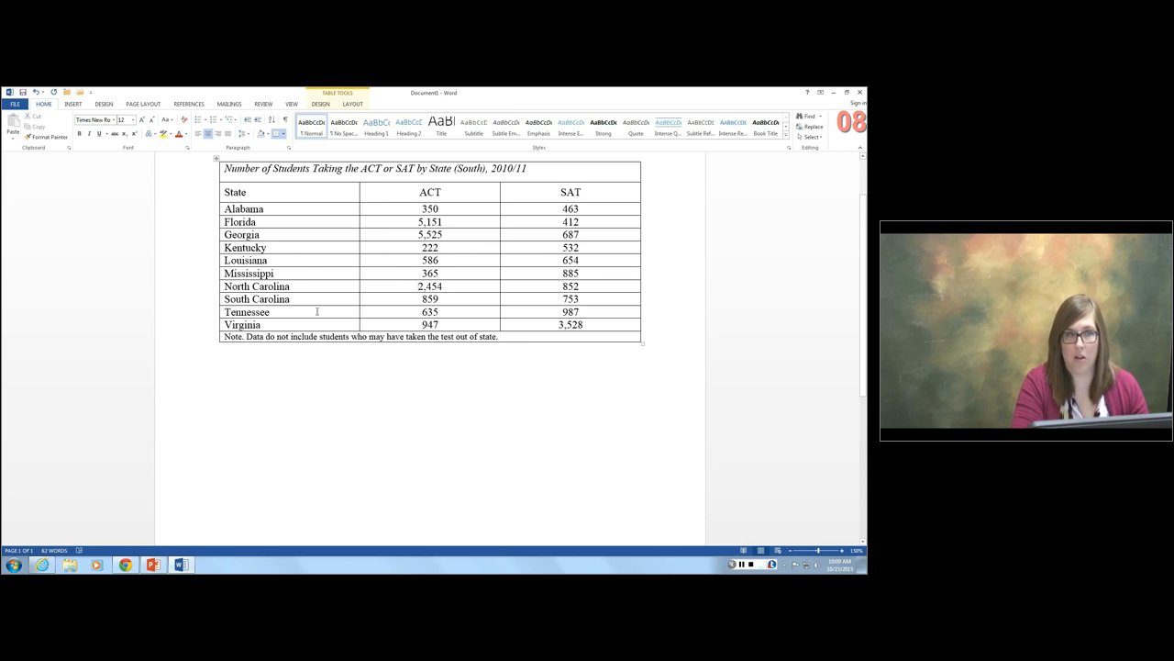
- Remove all borders from the data rows, Alabama through Virginia
{"action": "scroll", "coordinate": [335, 303], "scroll_direction": "up", "scroll_amount": 1}
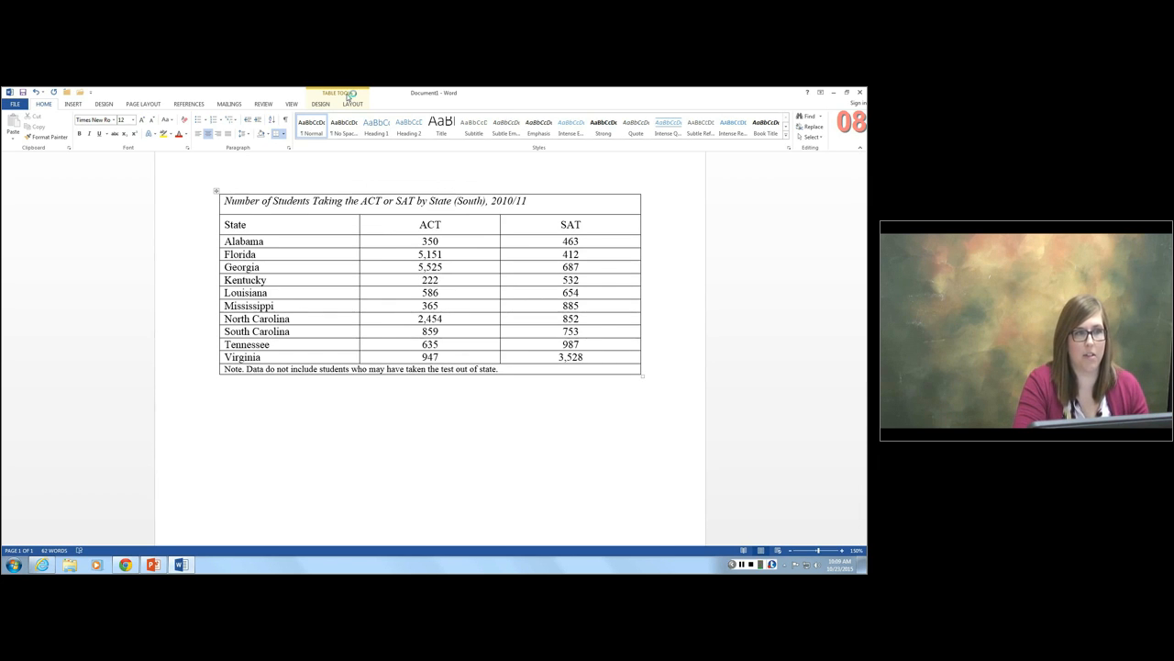
{"action": "left_click", "coordinate": [349, 95]}
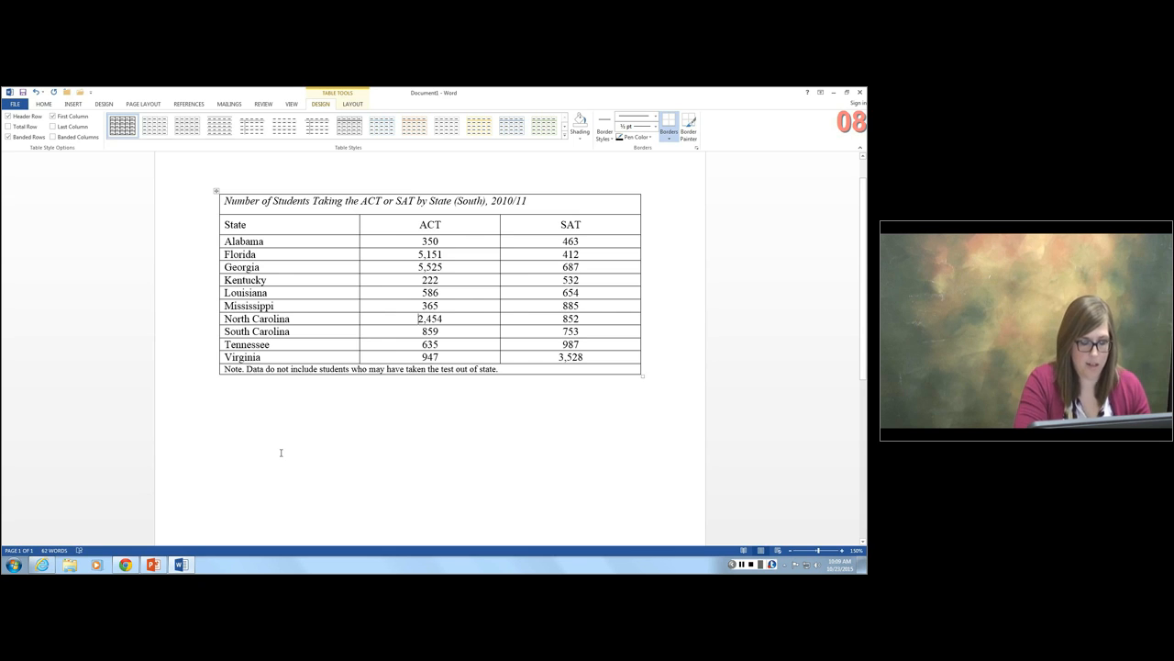
{"action": "left_click_drag", "start_coordinate": [230, 244], "coordinate": [626, 342]}
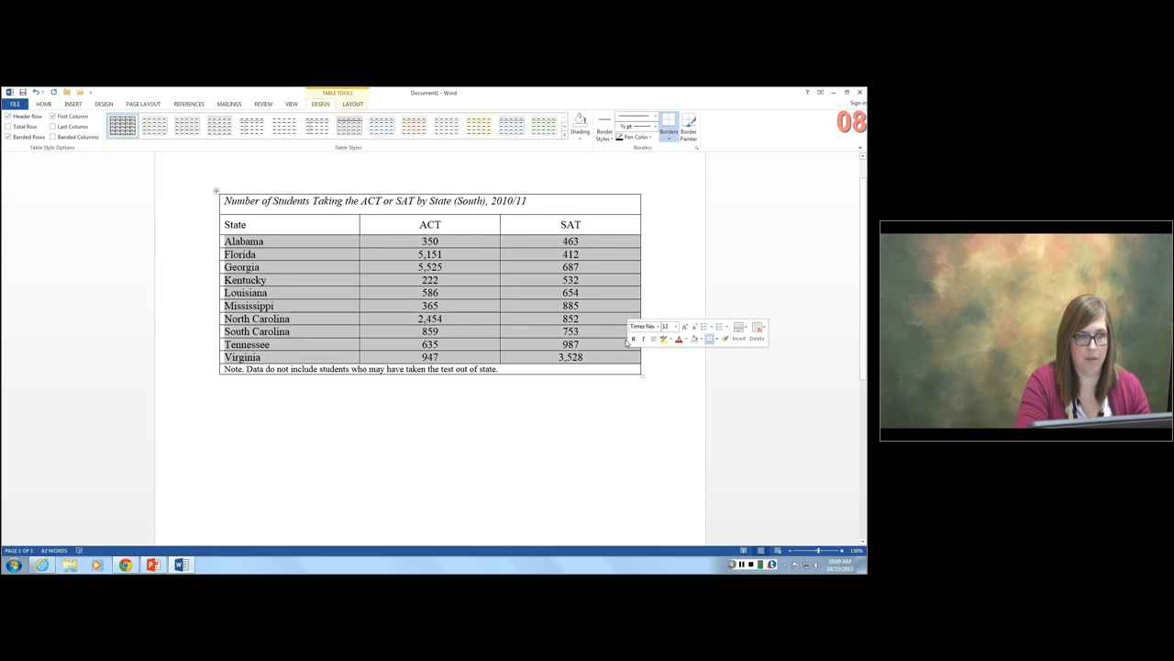
{"action": "left_click", "coordinate": [674, 139]}
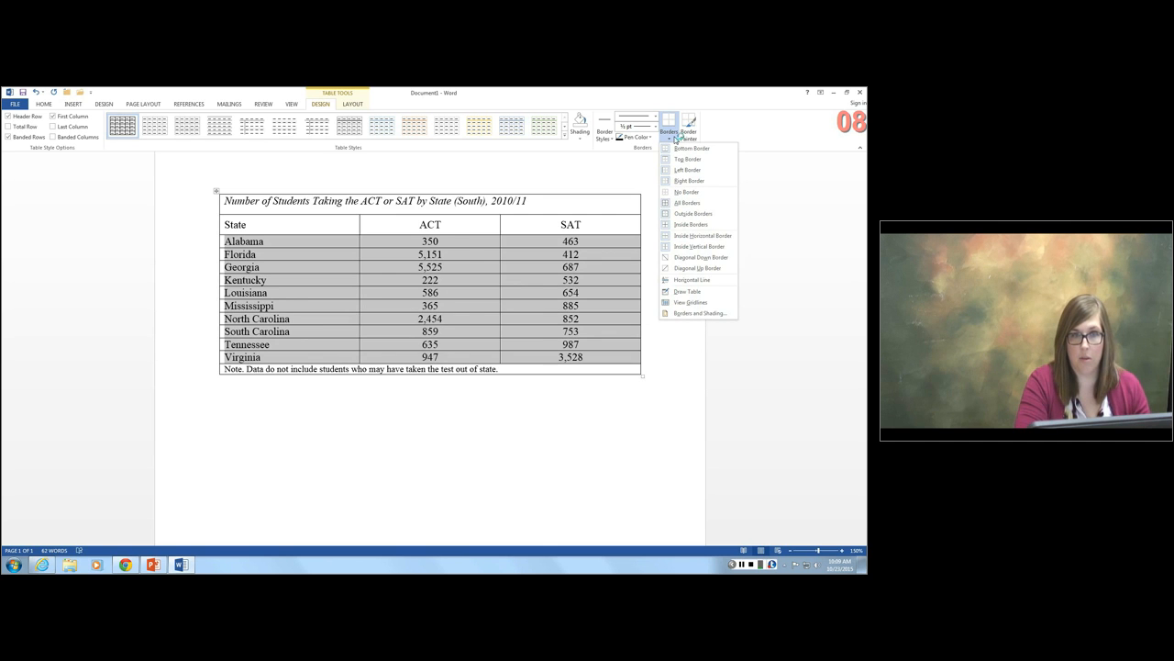
{"action": "left_click", "coordinate": [685, 192]}
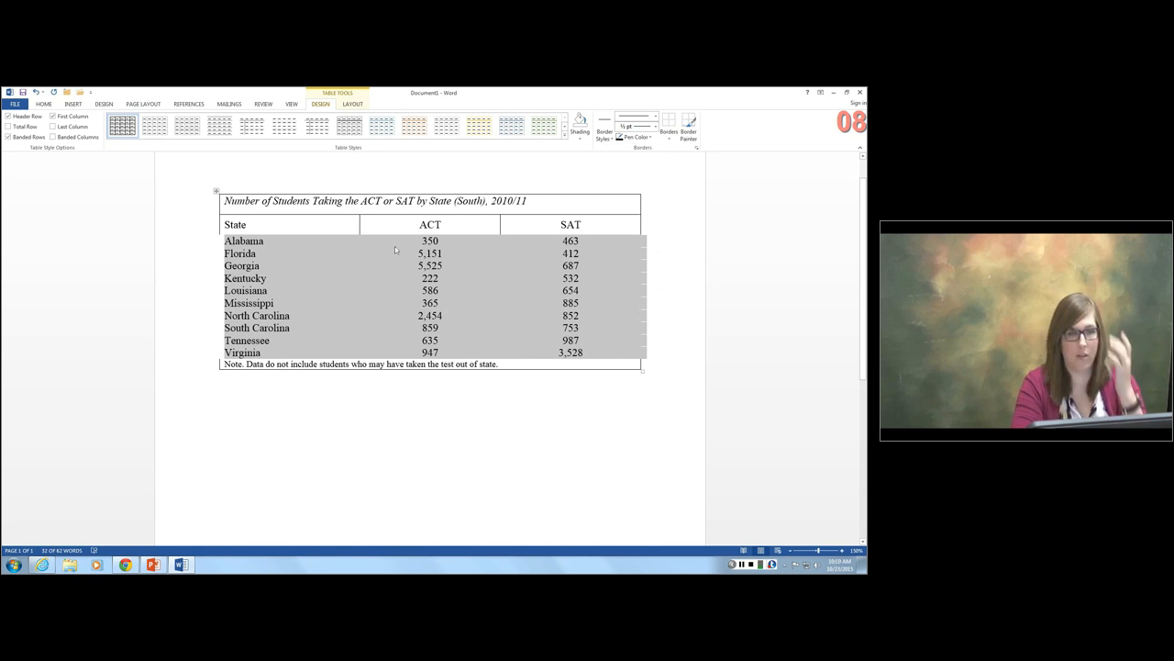
- Remove all borders from the table's title row
{"action": "left_click_drag", "start_coordinate": [223, 201], "coordinate": [631, 202]}
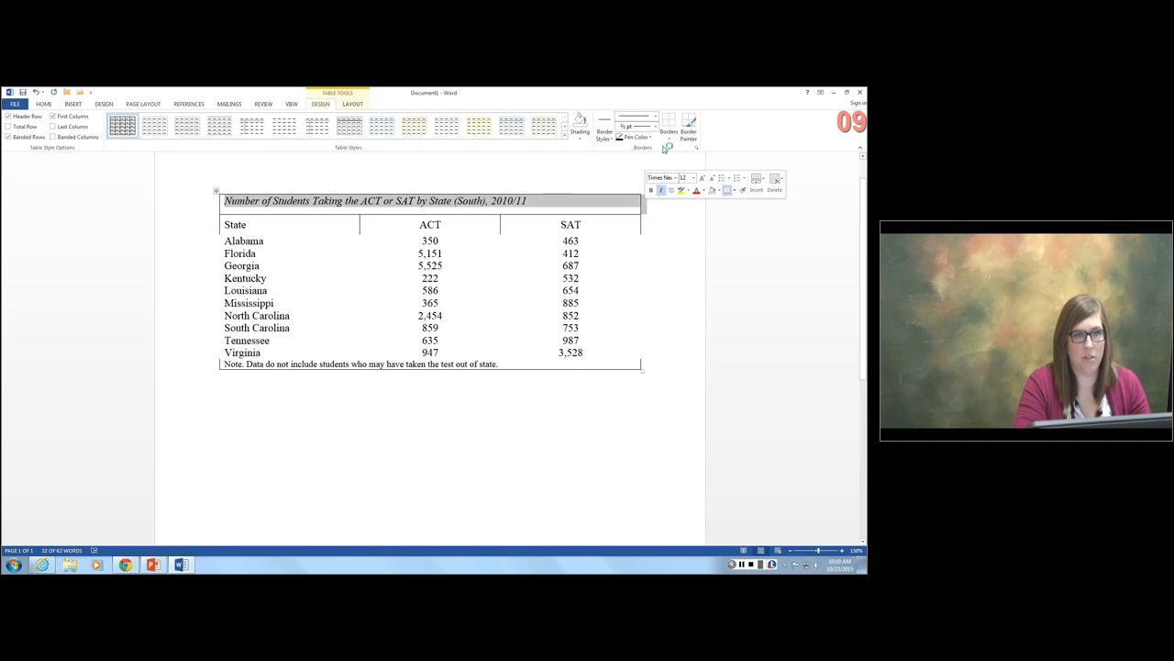
{"action": "left_click", "coordinate": [689, 135]}
{"action": "left_click", "coordinate": [689, 135]}
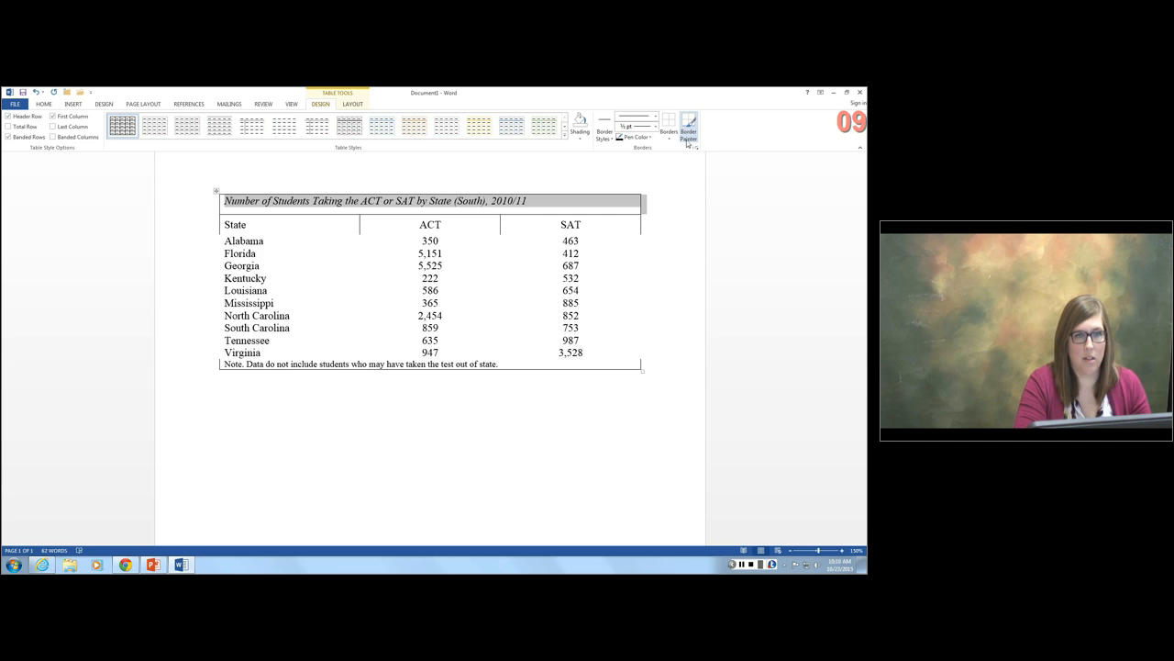
{"action": "left_click", "coordinate": [669, 137]}
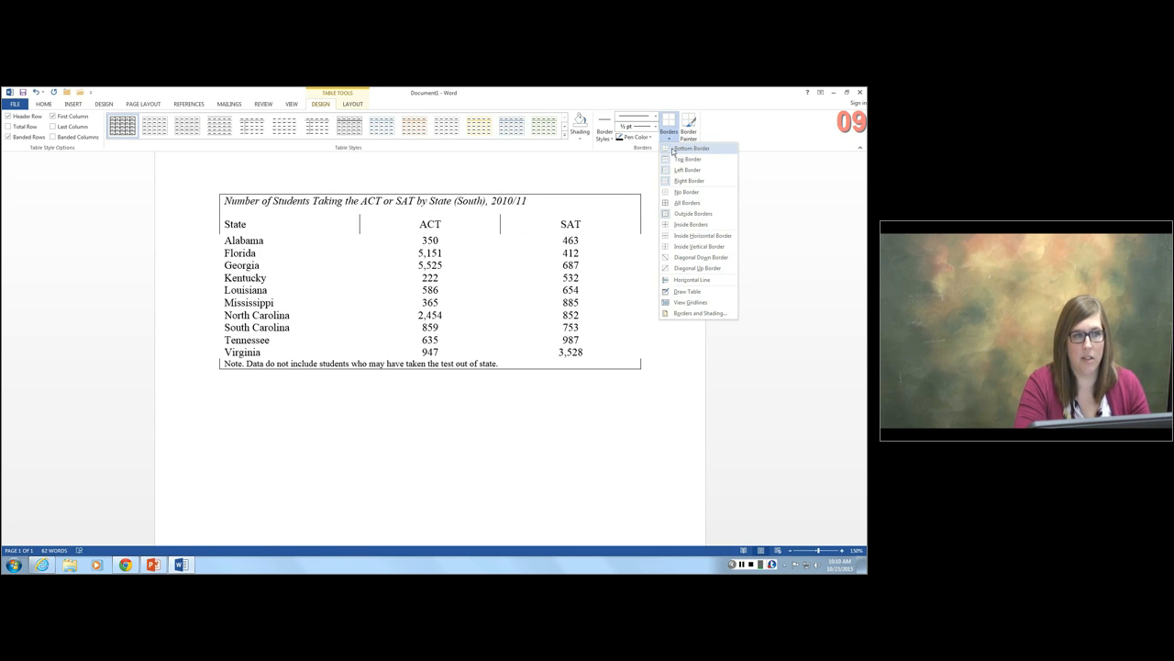
{"action": "left_click", "coordinate": [684, 195]}
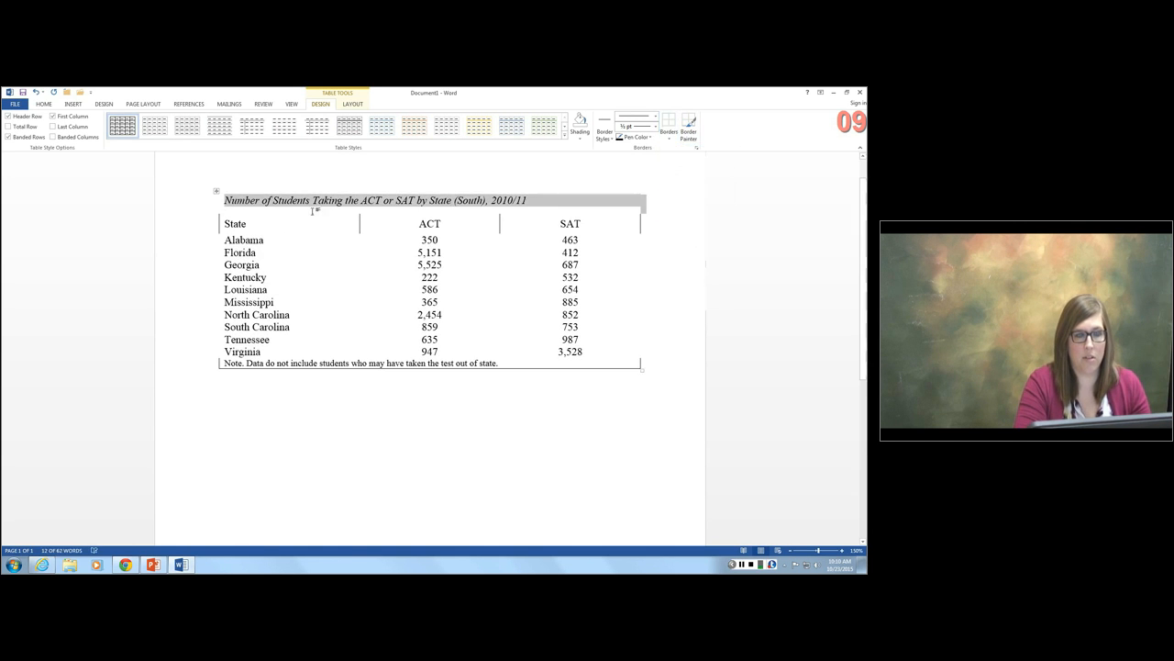
- Add a bottom border to the table's title row
{"action": "left_click", "coordinate": [246, 223]}
{"action": "left_click_drag", "start_coordinate": [226, 202], "coordinate": [603, 201]}
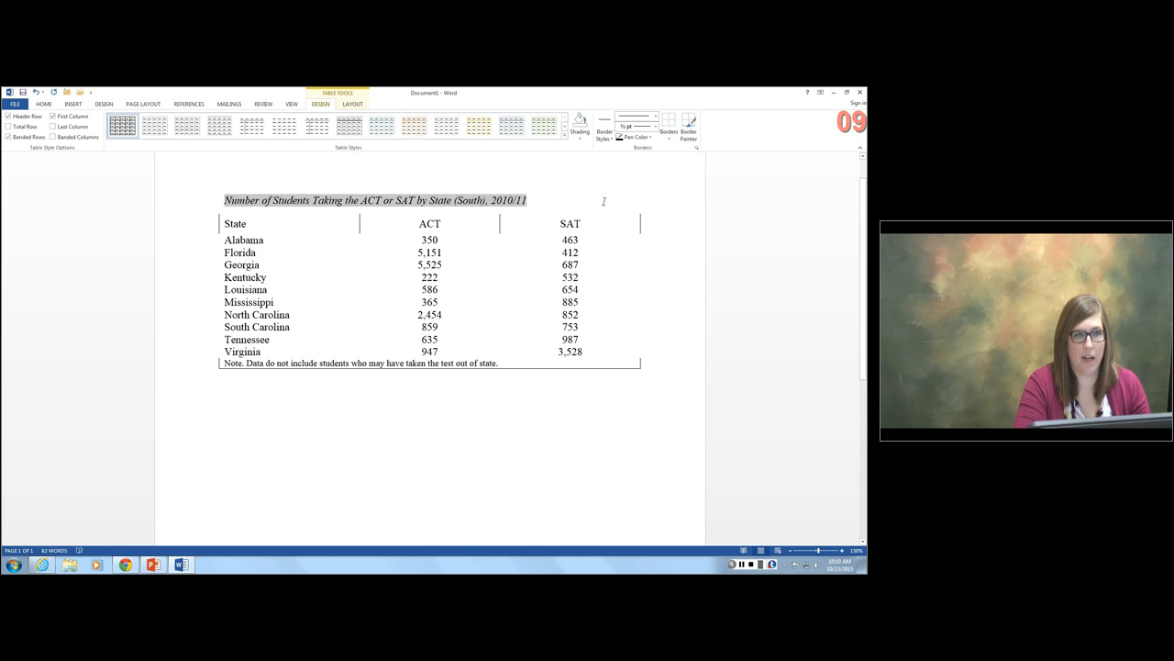
{"action": "left_click", "coordinate": [609, 135]}
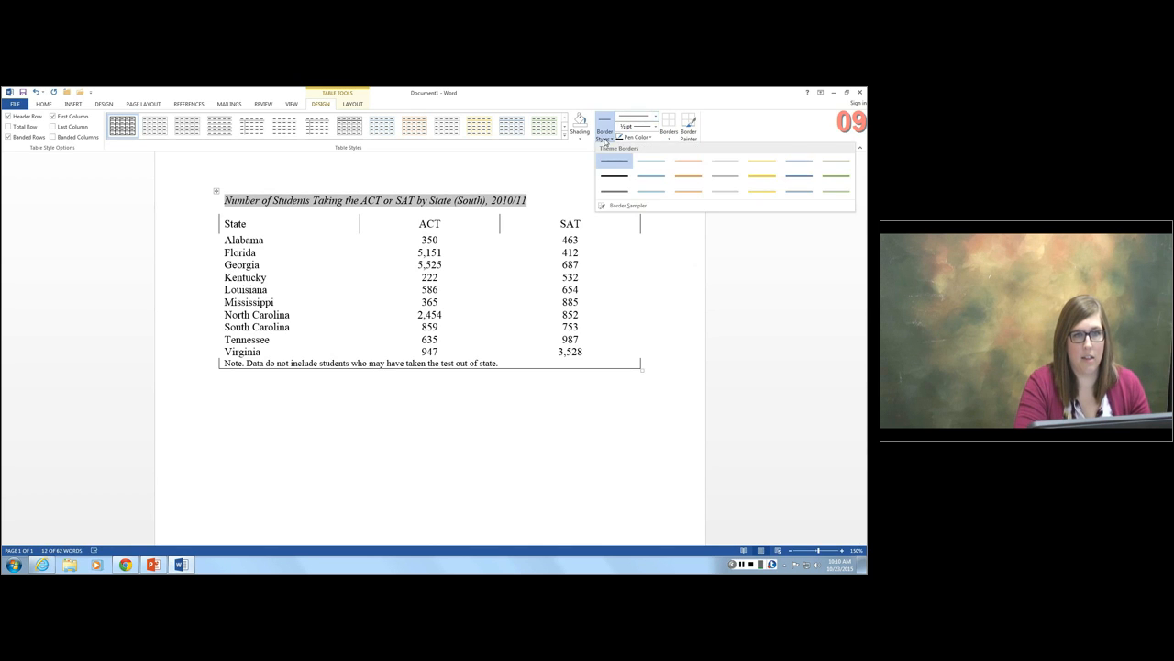
{"action": "left_click", "coordinate": [669, 134]}
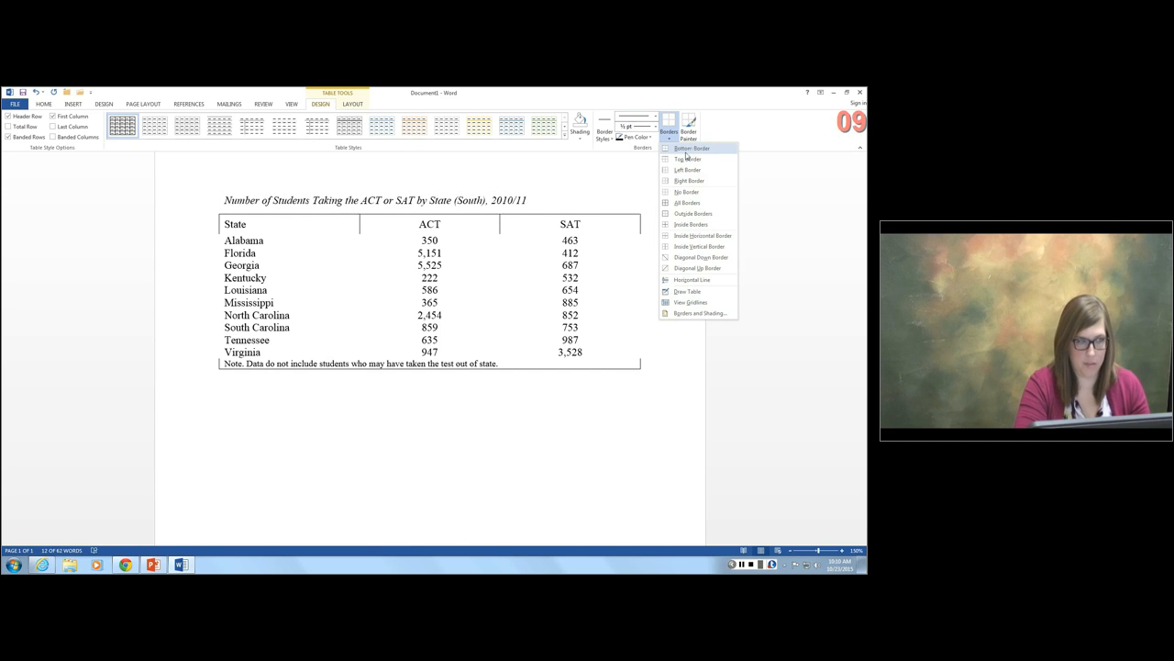
{"action": "left_click", "coordinate": [686, 152]}
- Remove all borders from the State, ACT and SAT heading row
{"action": "left_click_drag", "start_coordinate": [231, 224], "coordinate": [568, 229]}
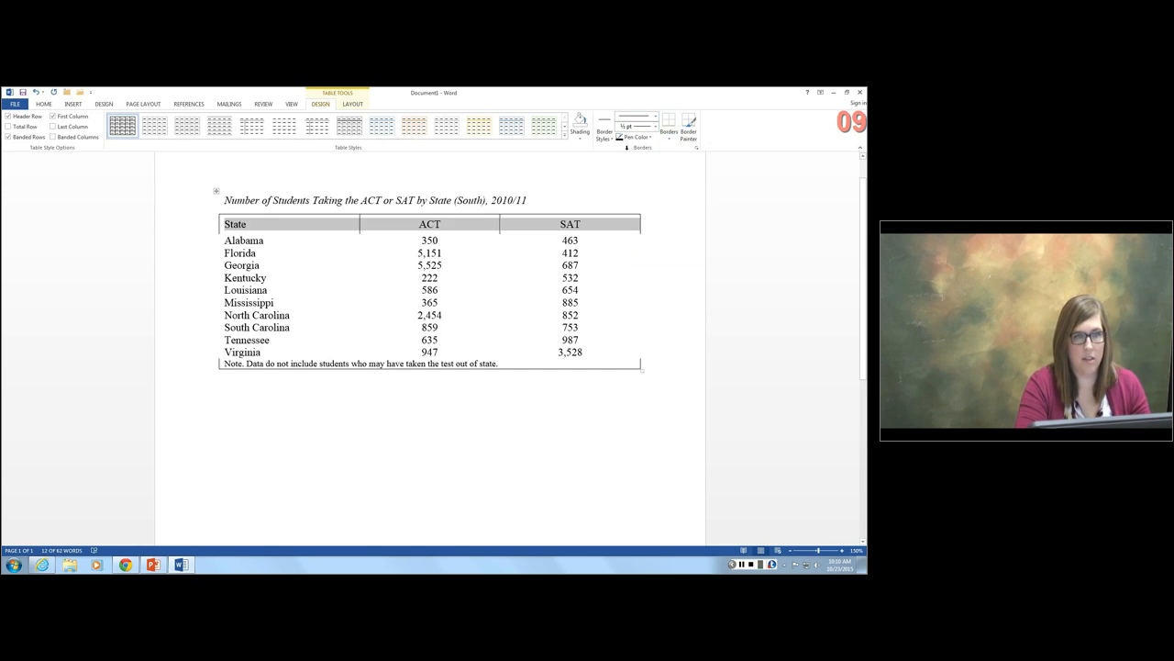
{"action": "left_click", "coordinate": [671, 140]}
{"action": "left_click", "coordinate": [686, 190]}
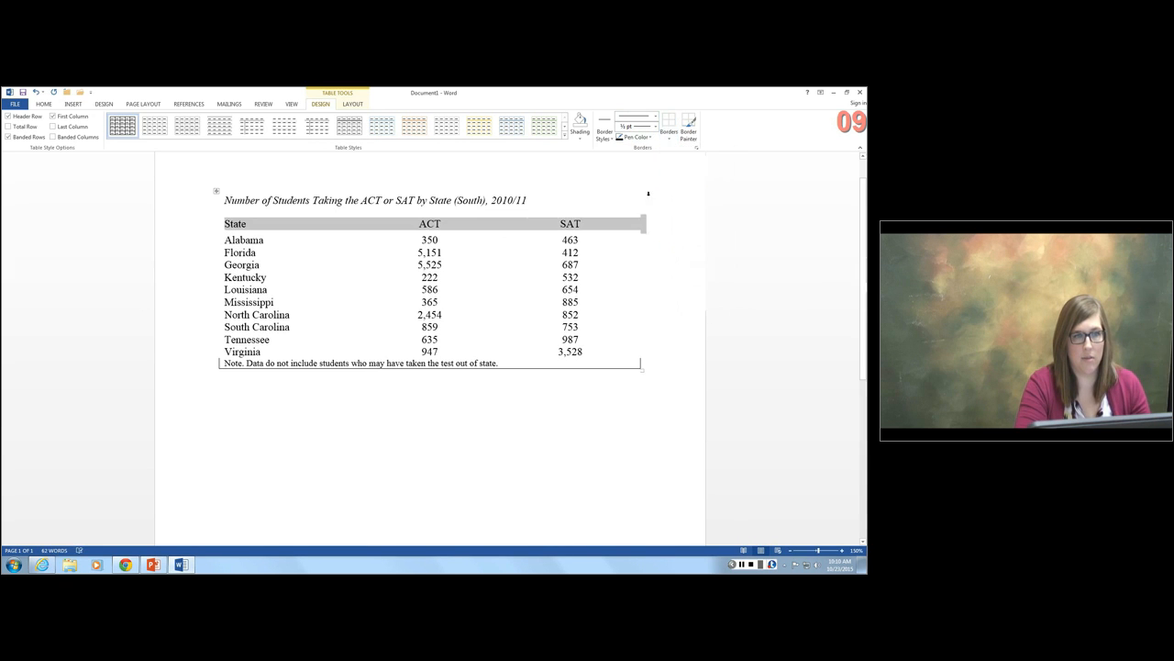
- Add a top border and a bottom border to the State, ACT and SAT heading row
{"action": "left_click", "coordinate": [668, 138]}
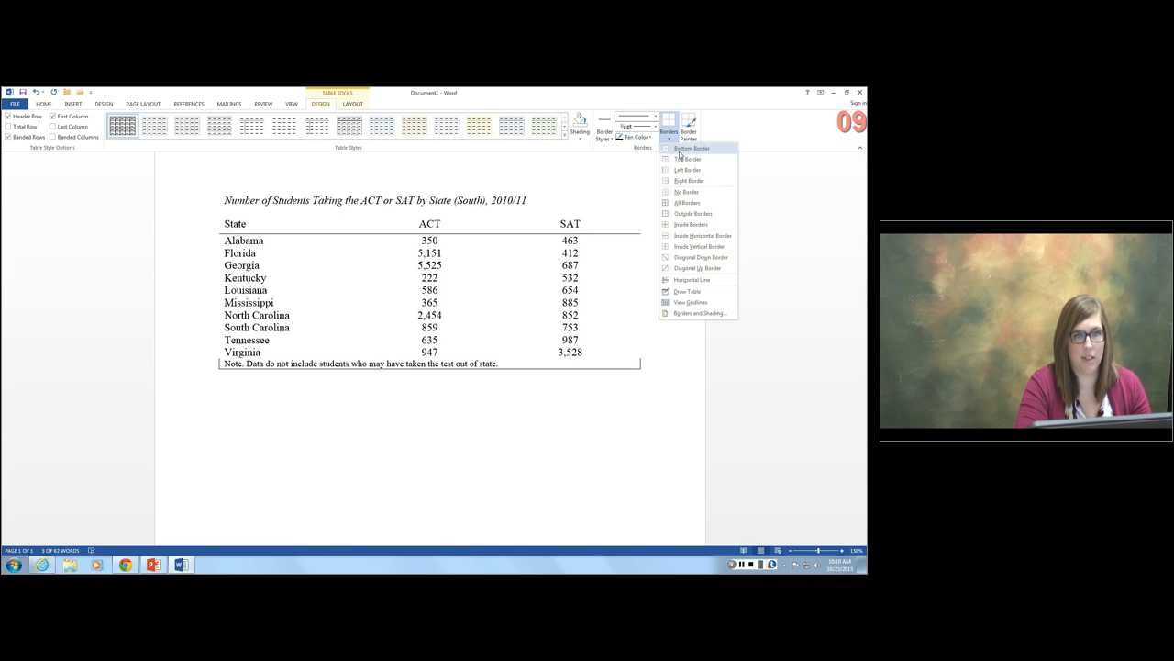
{"action": "left_click", "coordinate": [683, 160]}
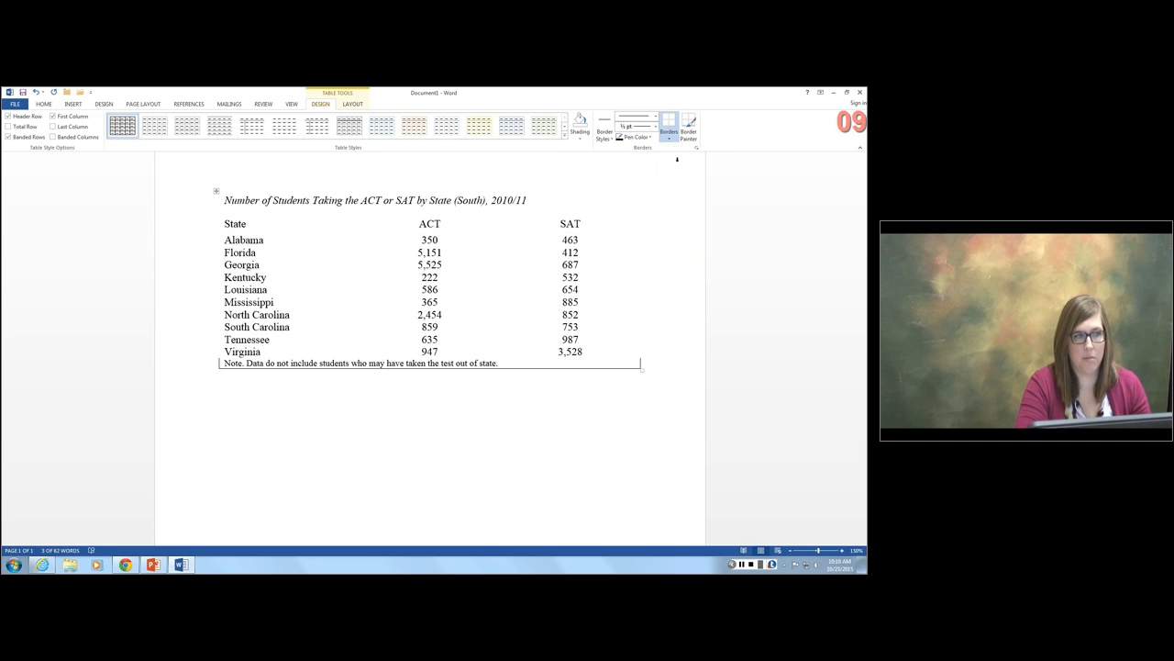
{"action": "left_click", "coordinate": [669, 139]}
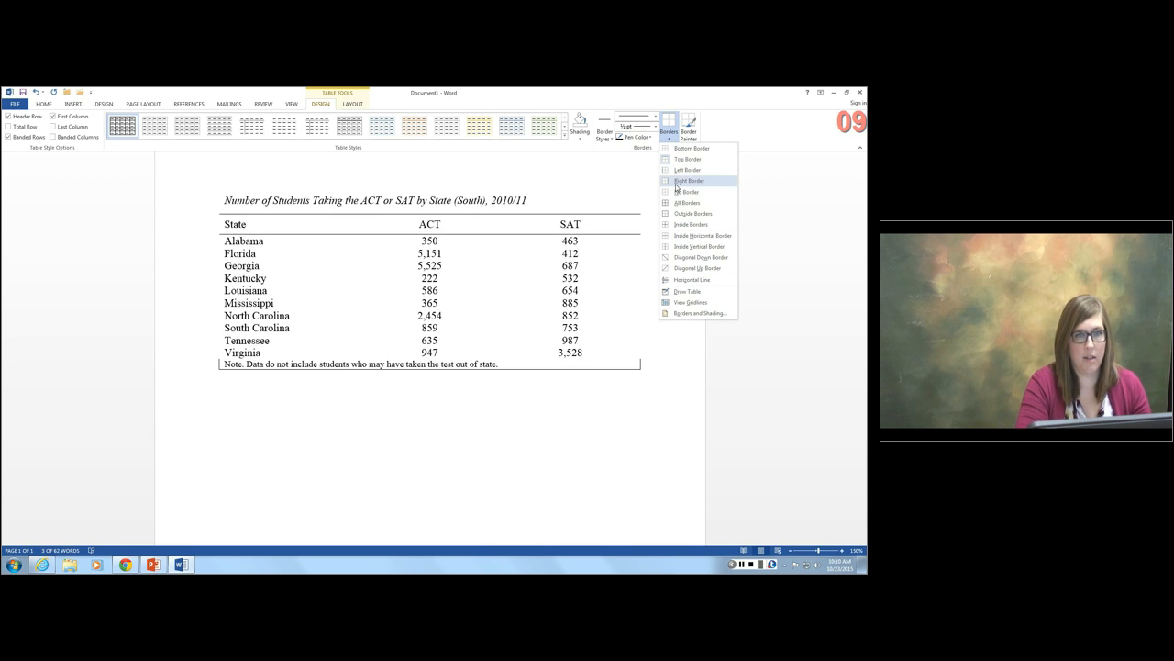
{"action": "left_click", "coordinate": [690, 148]}
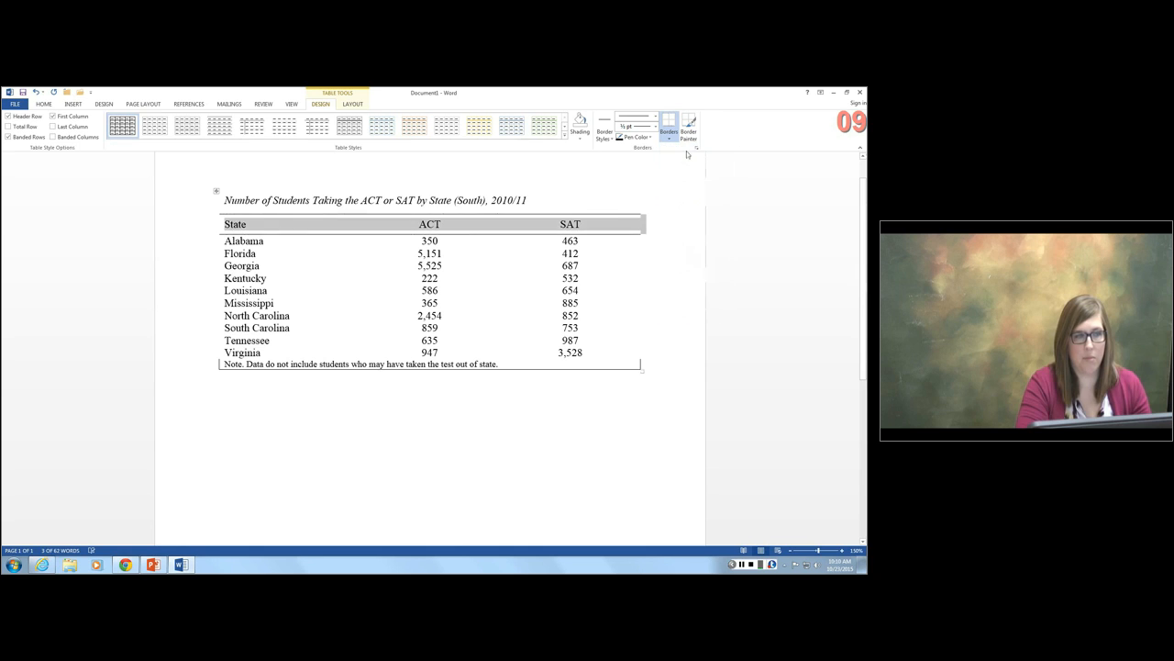
- Remove all borders from the note row at the end of the table
{"action": "left_click", "coordinate": [457, 365]}
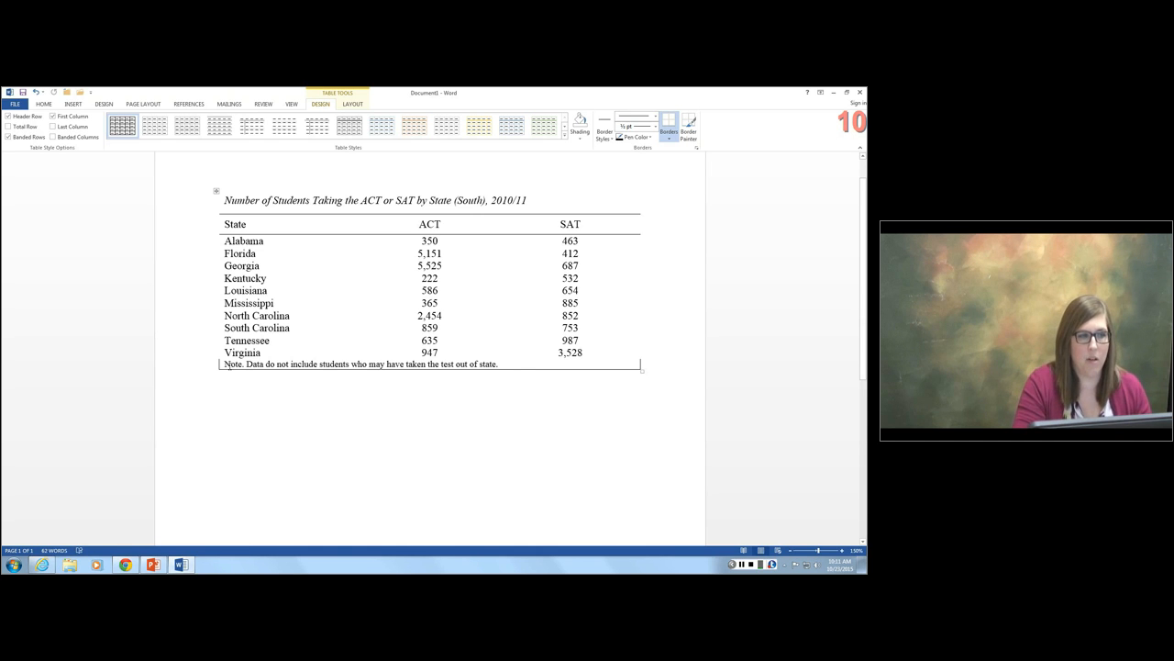
{"action": "left_click_drag", "start_coordinate": [238, 364], "coordinate": [644, 364]}
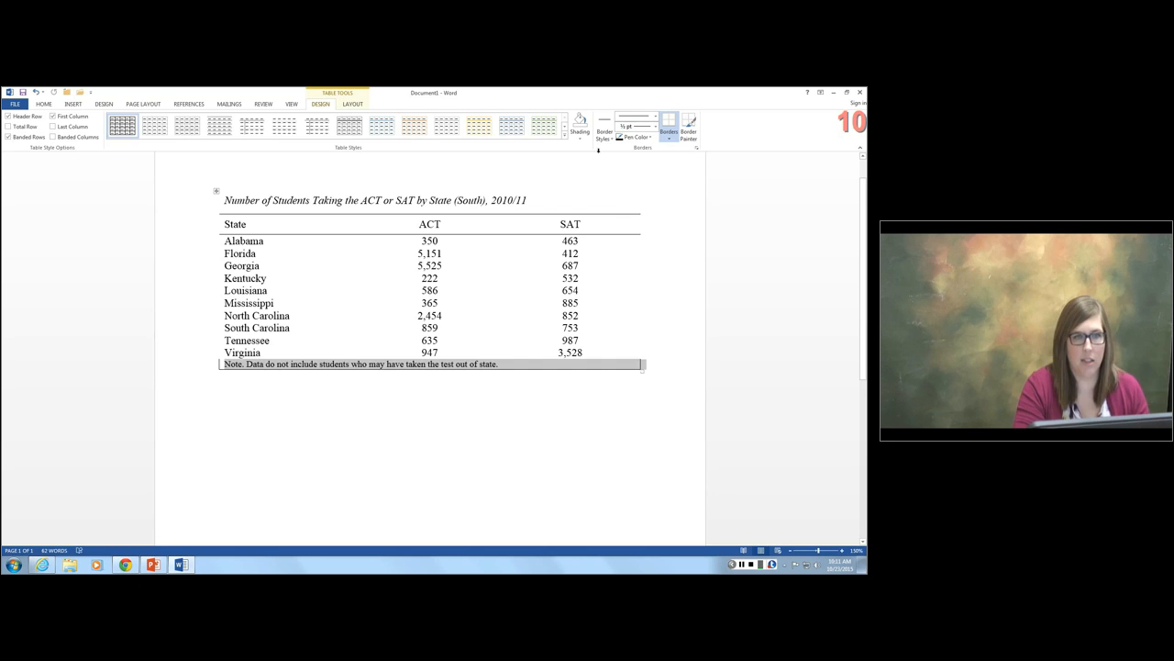
{"action": "left_click", "coordinate": [670, 139]}
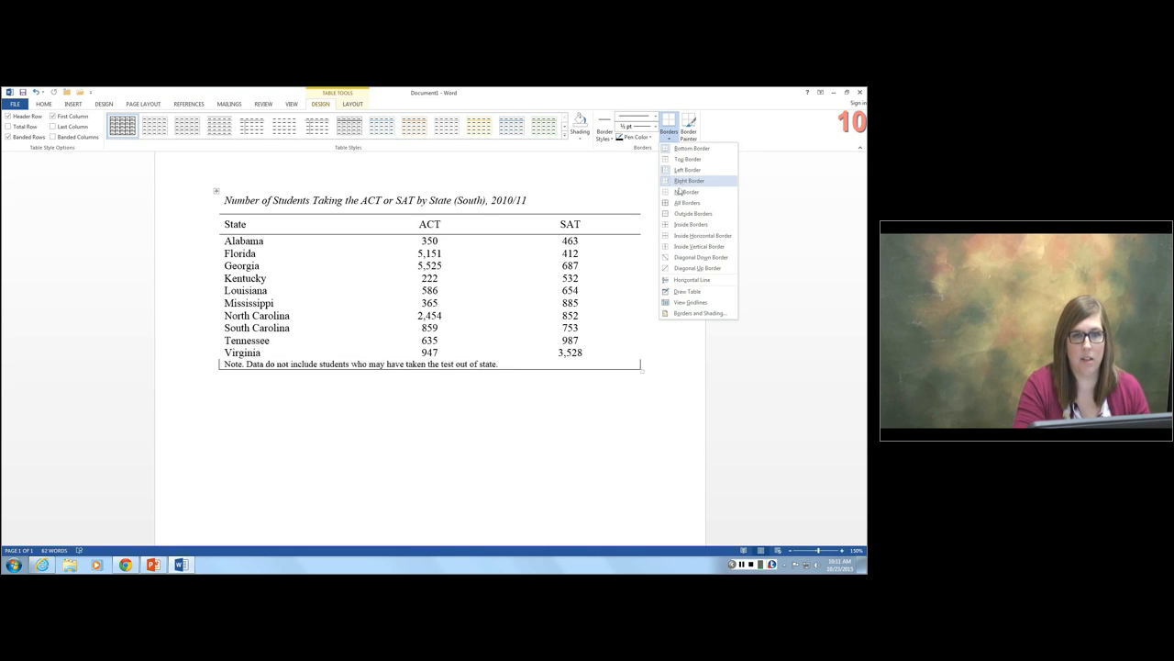
{"action": "left_click", "coordinate": [676, 192]}
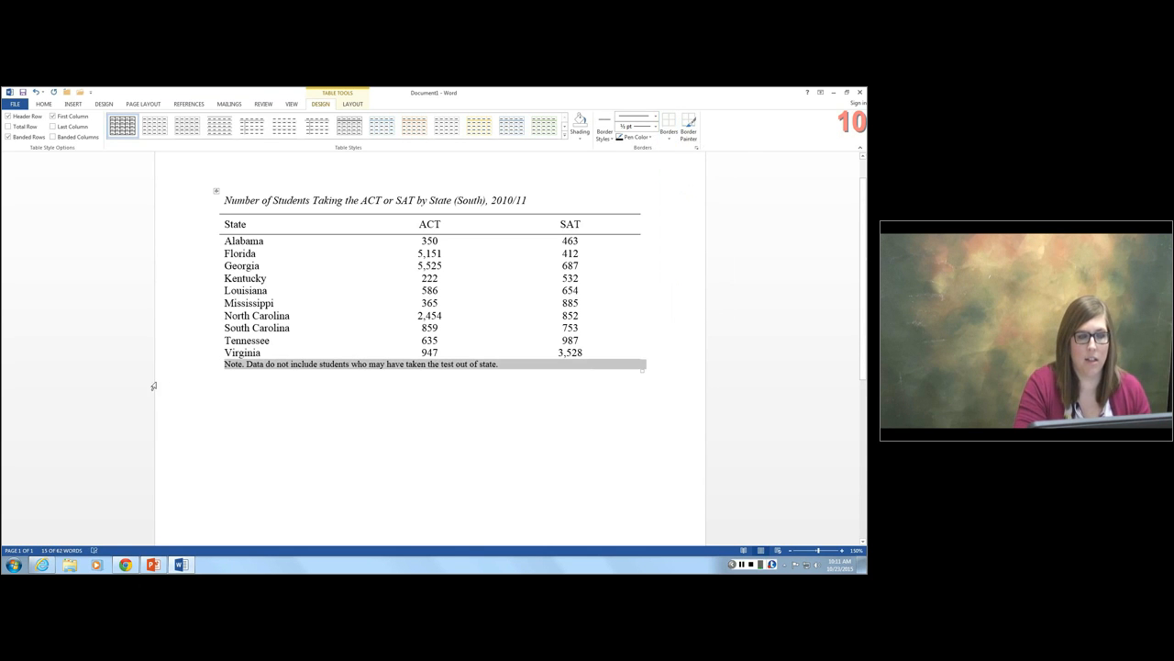
- Add a top border to the note row, separating it from the Virginia row, and deselect the table
{"action": "left_click", "coordinate": [671, 139]}
{"action": "left_click", "coordinate": [687, 158]}
{"action": "left_click", "coordinate": [392, 451]}
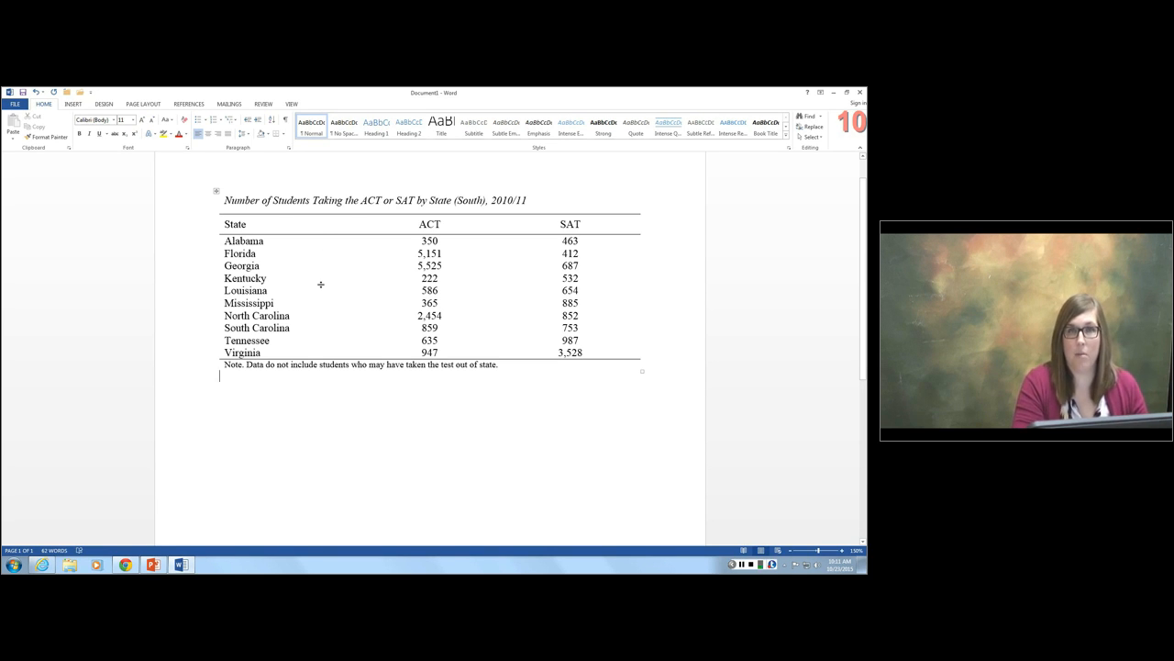
{"action": "left_click", "coordinate": [330, 380]}
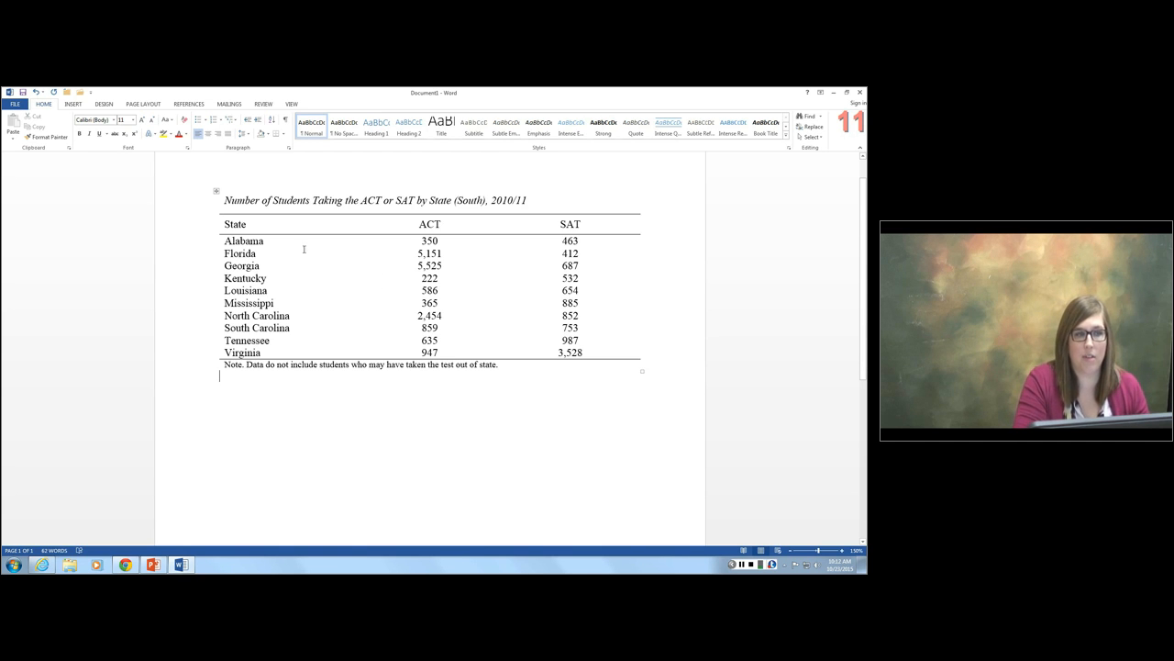